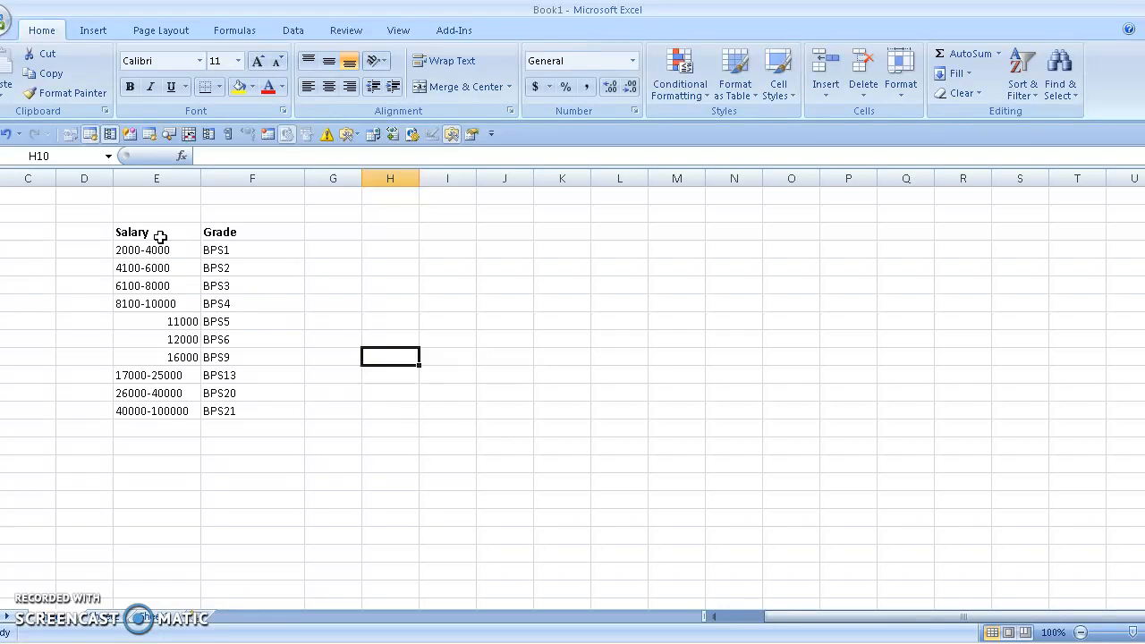
# Step: Narrow Excel's Salary column so grades sit beside the ranges, then select the salary values
pyautogui.moveTo(201, 178)
pyautogui.mouseDown()
pyautogui.moveTo(180, 179)
pyautogui.moveTo(192, 181)
pyautogui.mouseUp()
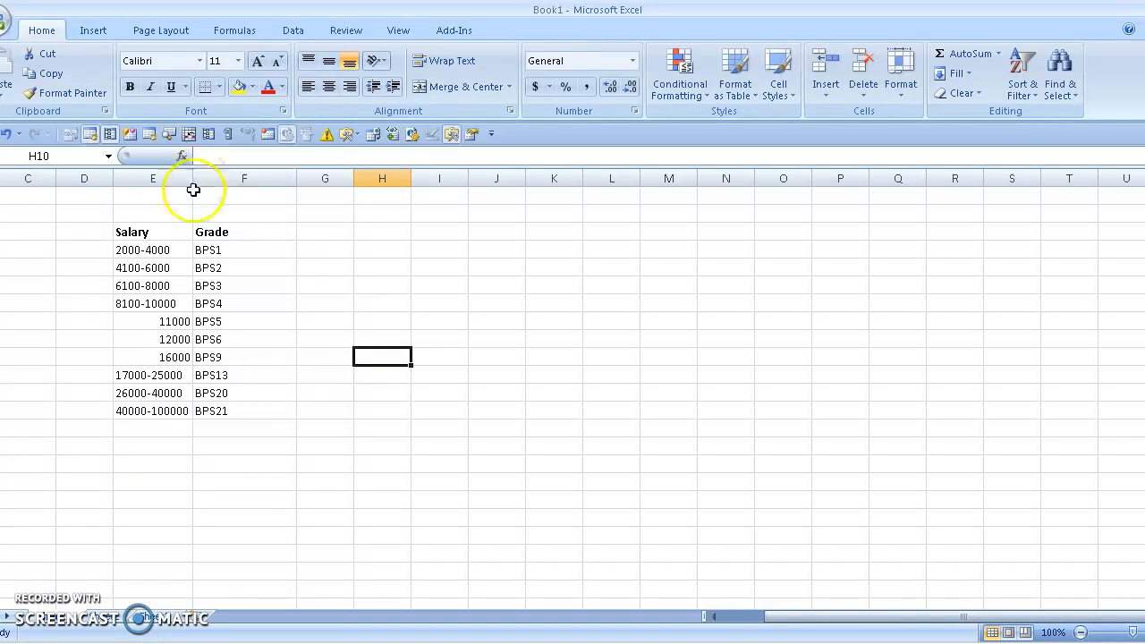
pyautogui.moveTo(128, 235); pyautogui.dragTo(211, 403)
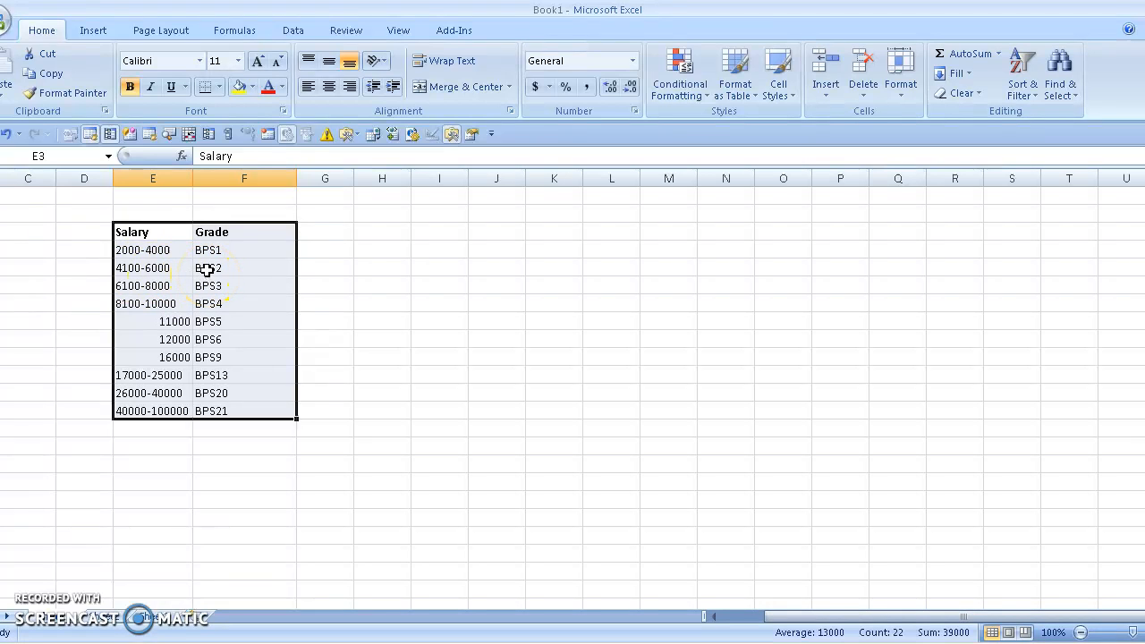
pyautogui.click(144, 321)
pyautogui.moveTo(168, 321)
pyautogui.mouseDown()
pyautogui.moveTo(170, 358)
pyautogui.moveTo(170, 327)
pyautogui.mouseUp()
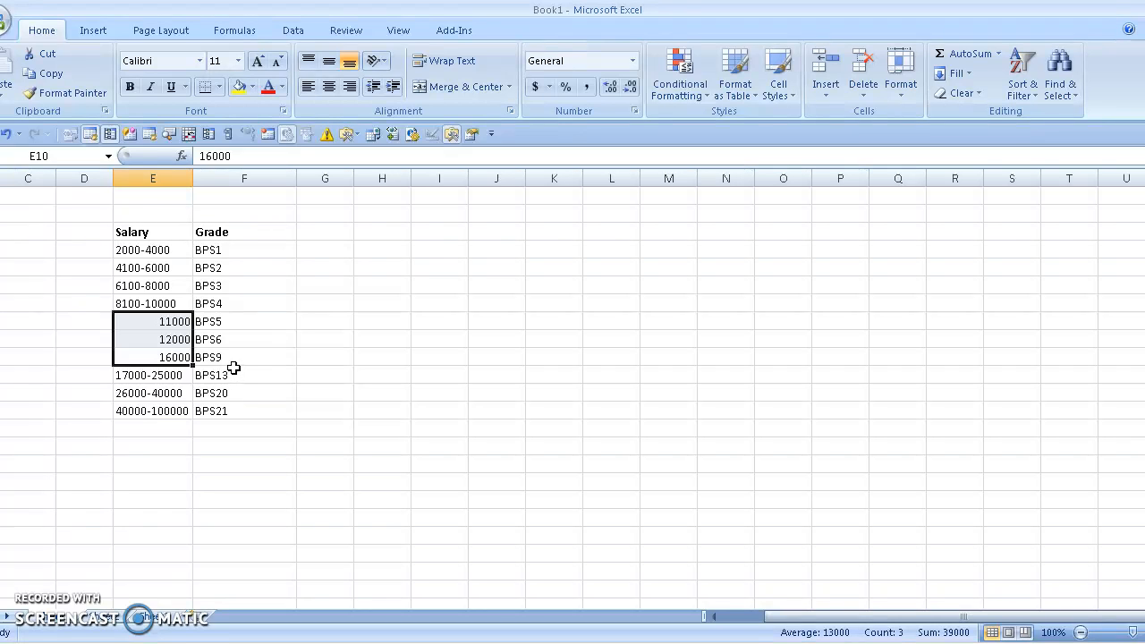
pyautogui.moveTo(161, 231); pyautogui.dragTo(216, 405)
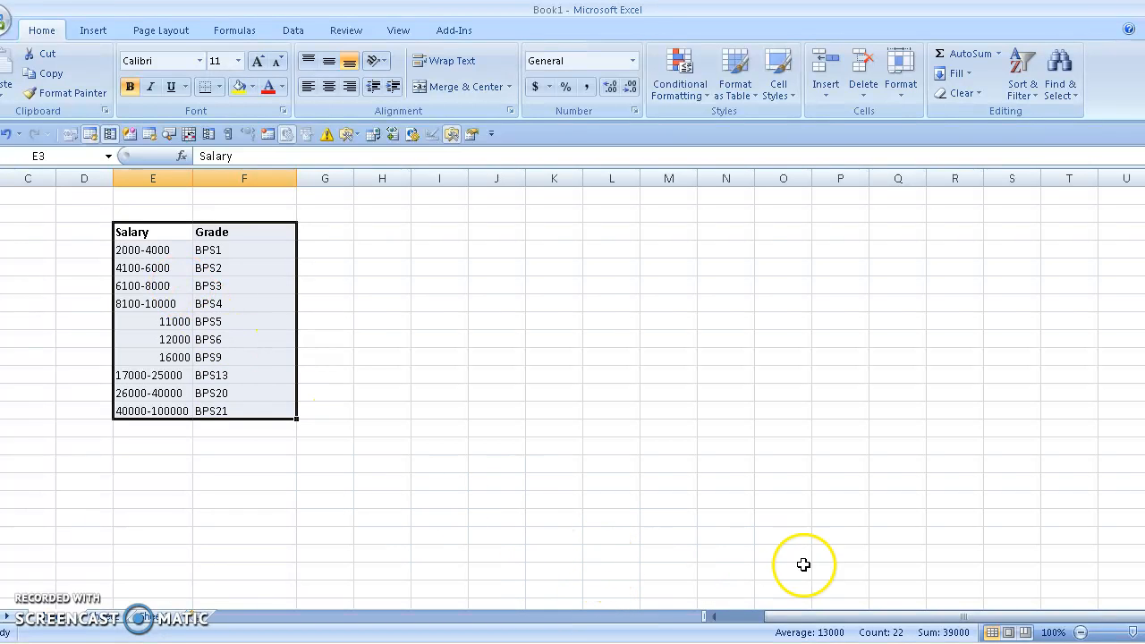
pyautogui.hotkey('alt', 'Tab')
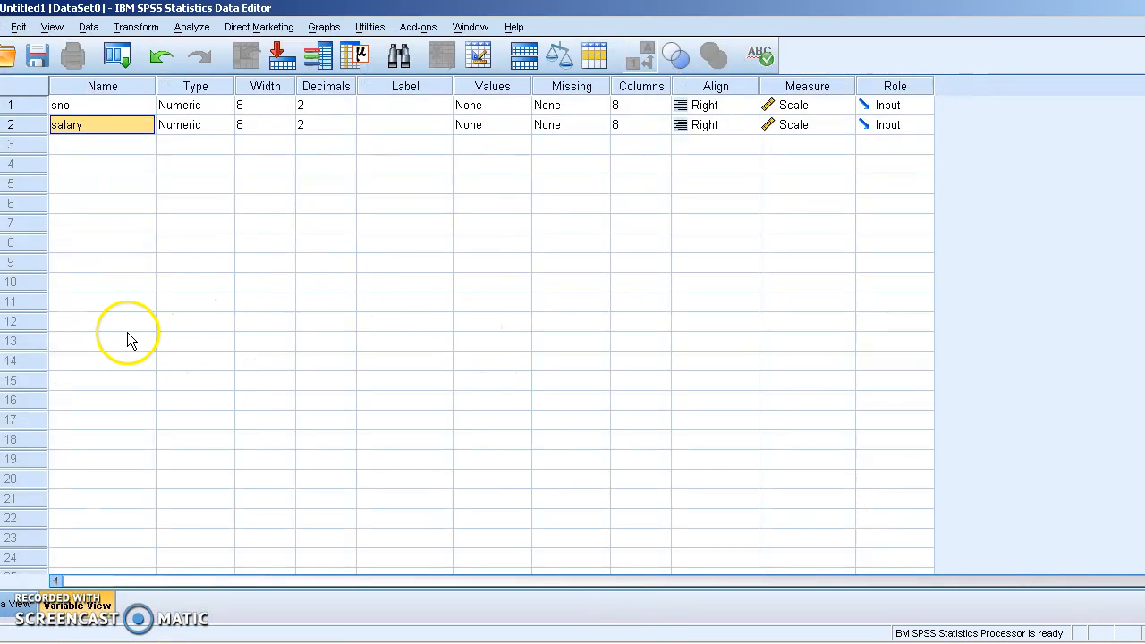
# Step: In Data View, enter serial numbers 1 through 10 down the sno column
pyautogui.click(63, 106)
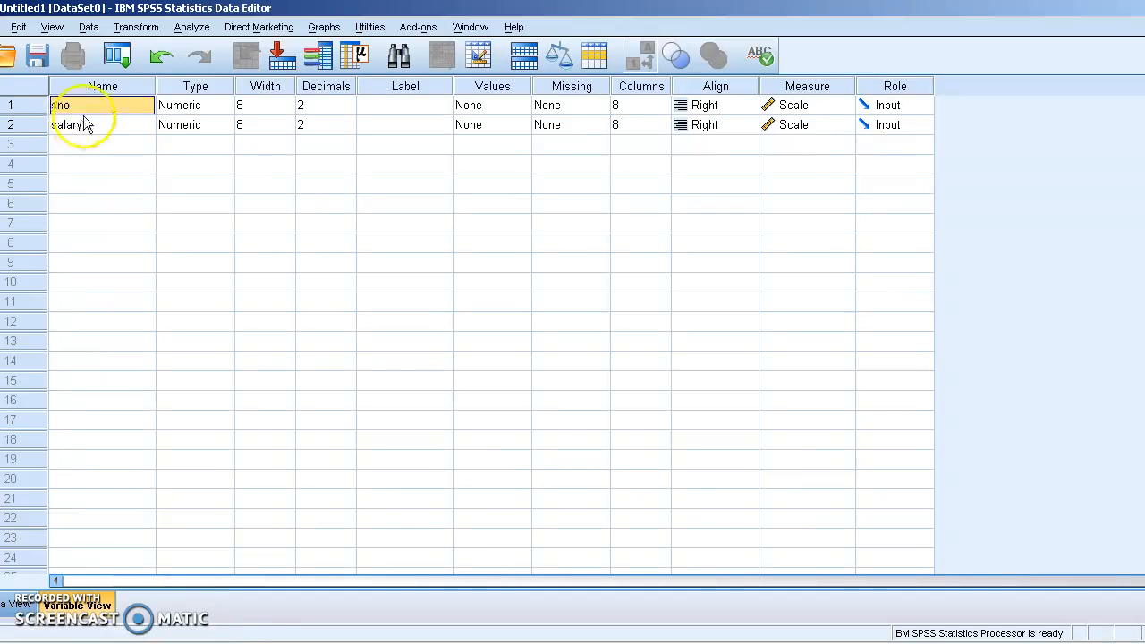
pyautogui.click(16, 609)
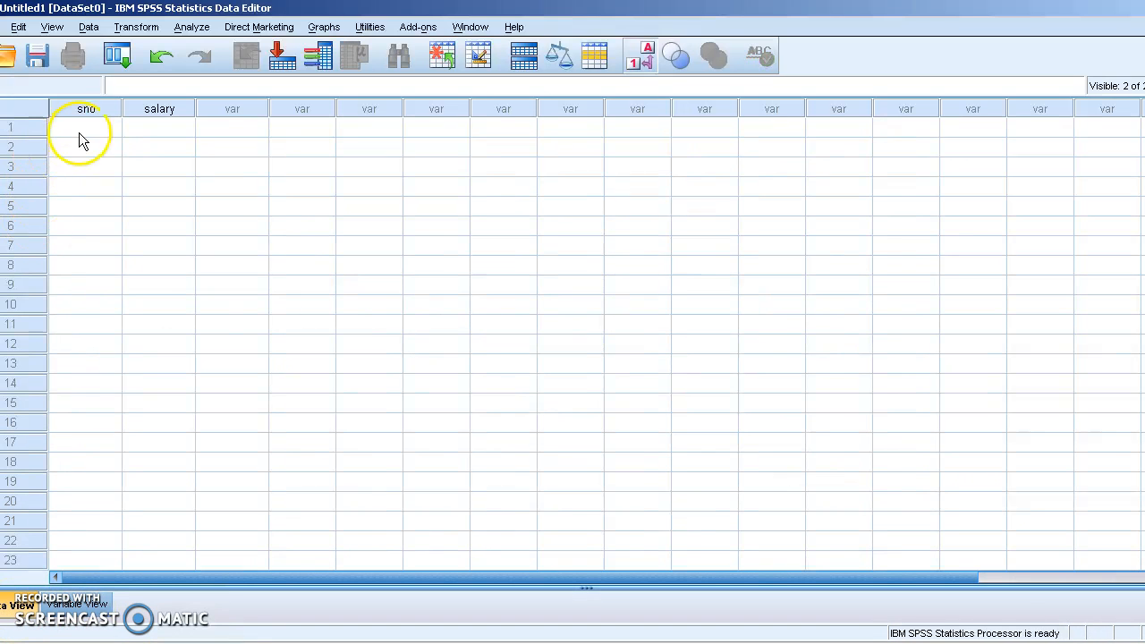
pyautogui.write('1 2 3 4 5')
pyautogui.press('Return')
pyautogui.write('6')
pyautogui.press('Return')
pyautogui.write('7')
pyautogui.press('Return')
pyautogui.write('8')
pyautogui.press('Return')
pyautogui.write('9')
pyautogui.press('Return')
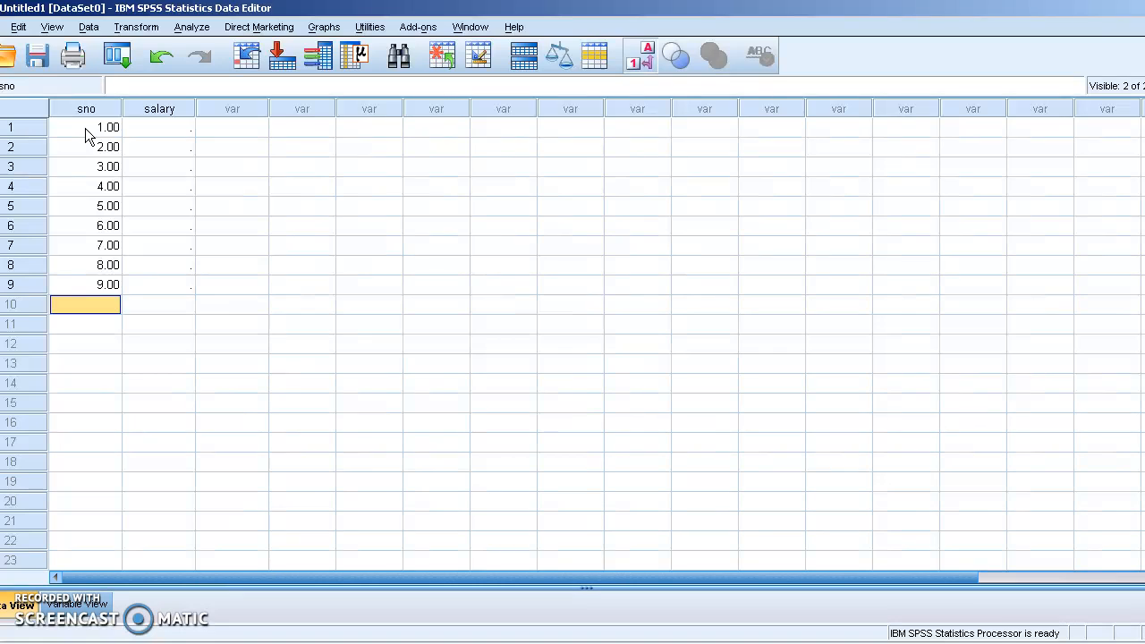
pyautogui.write('10')
pyautogui.press('Tab')
pyautogui.press('Up')
pyautogui.press('Up')
pyautogui.press('Up')
pyautogui.press('Up')
pyautogui.press('Up')
pyautogui.press('Up')
pyautogui.press('Up')
pyautogui.press('Up')
pyautogui.press('Up')
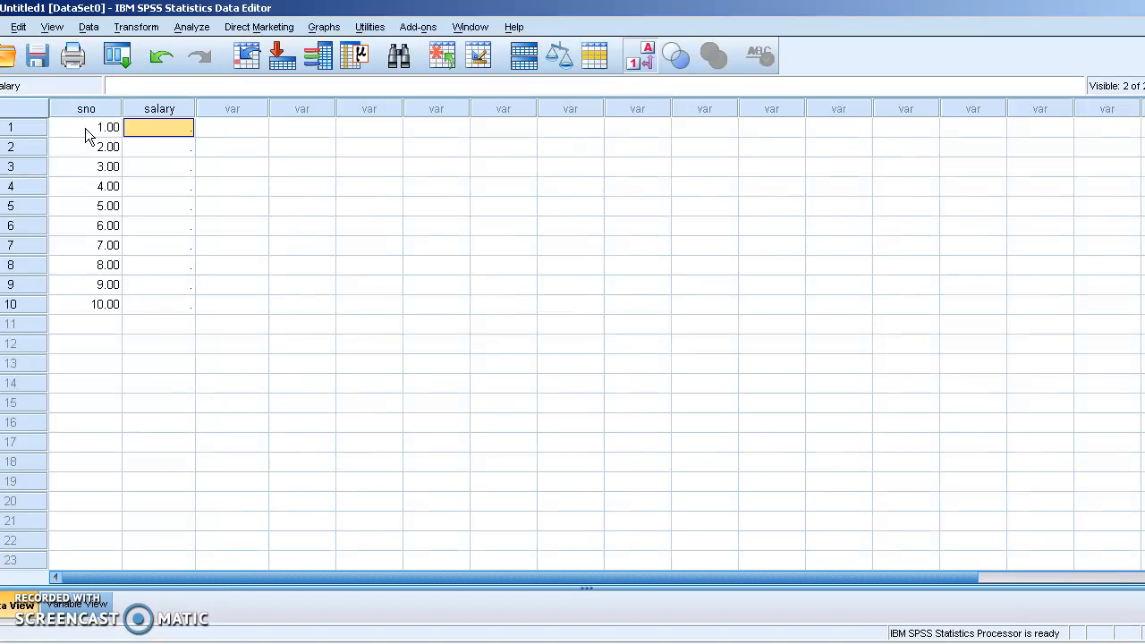
# Step: Enter the first six salaries: 2100, 3500, 11000, 17000, 3500 and 16500
pyautogui.write('20')
pyautogui.press('BackSpace')
pyautogui.write('100')
pyautogui.press('Return')
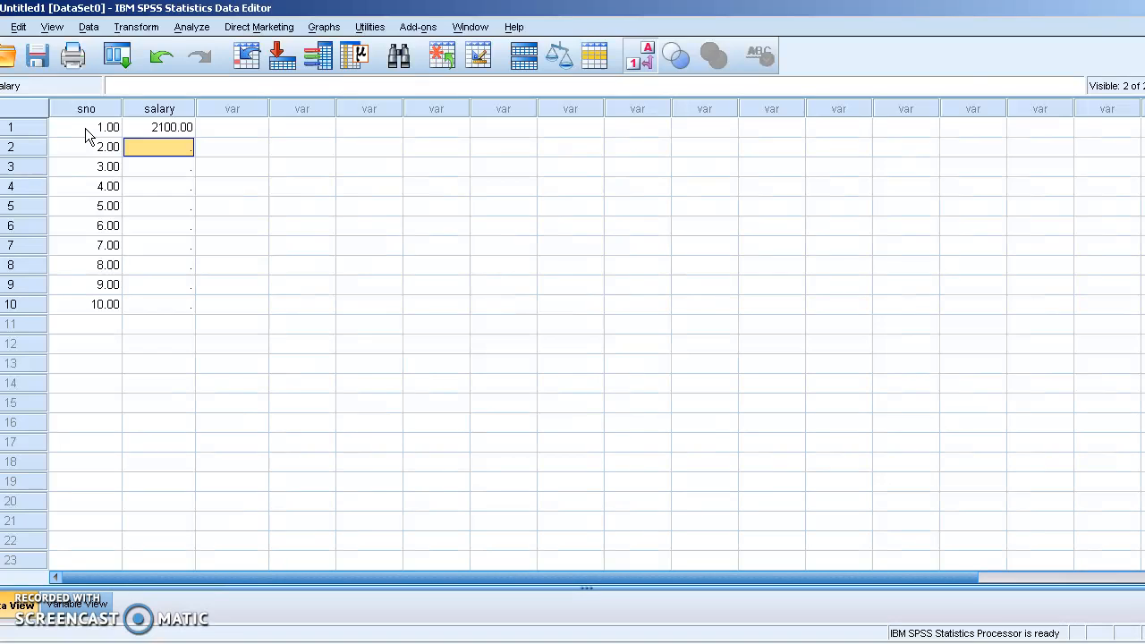
pyautogui.write('3500')
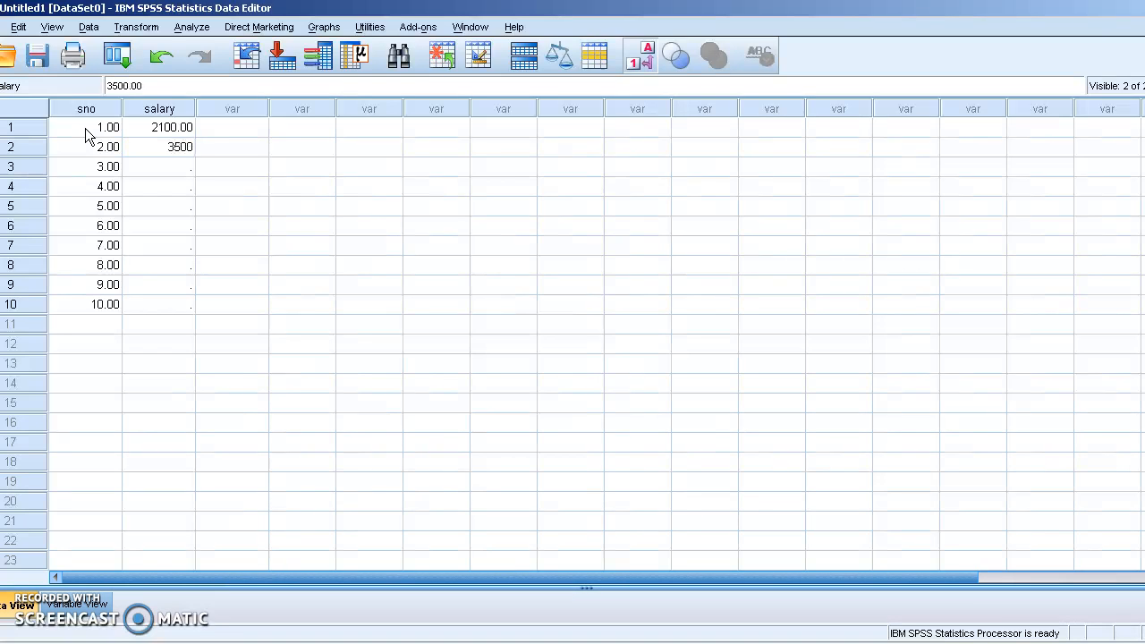
pyautogui.press('Return')
pyautogui.write('100')
pyautogui.press('BackSpace')
pyautogui.press('BackSpace')
pyautogui.write('1000')
pyautogui.press('Return')
pyautogui.write('17000')
pyautogui.press('Return')
pyautogui.write('3500')
pyautogui.press('Return')
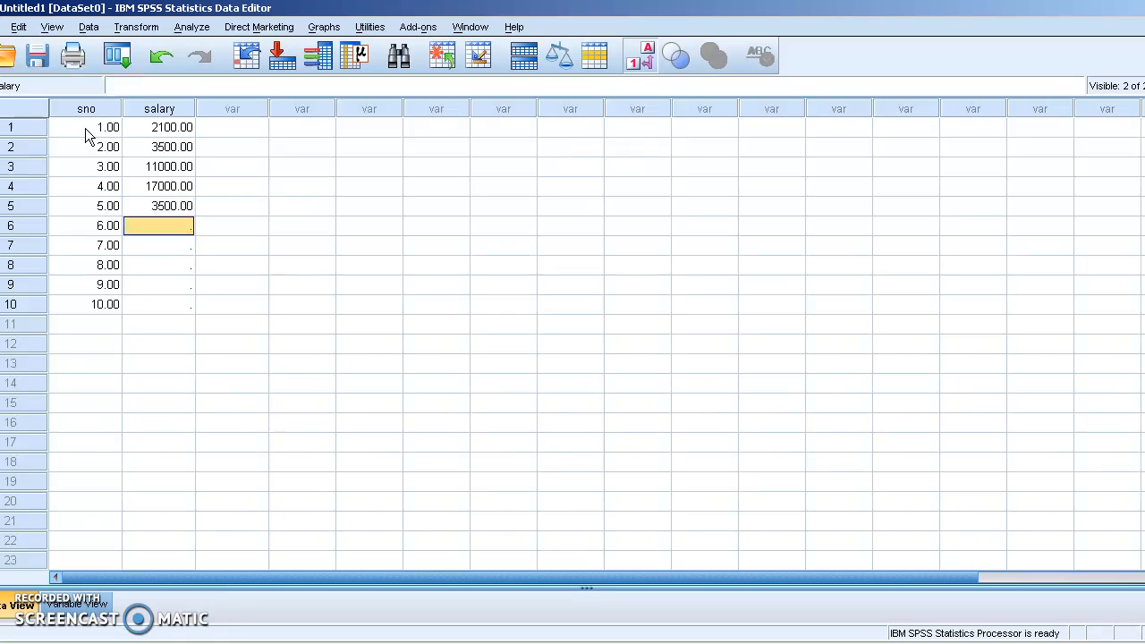
pyautogui.write('16500')
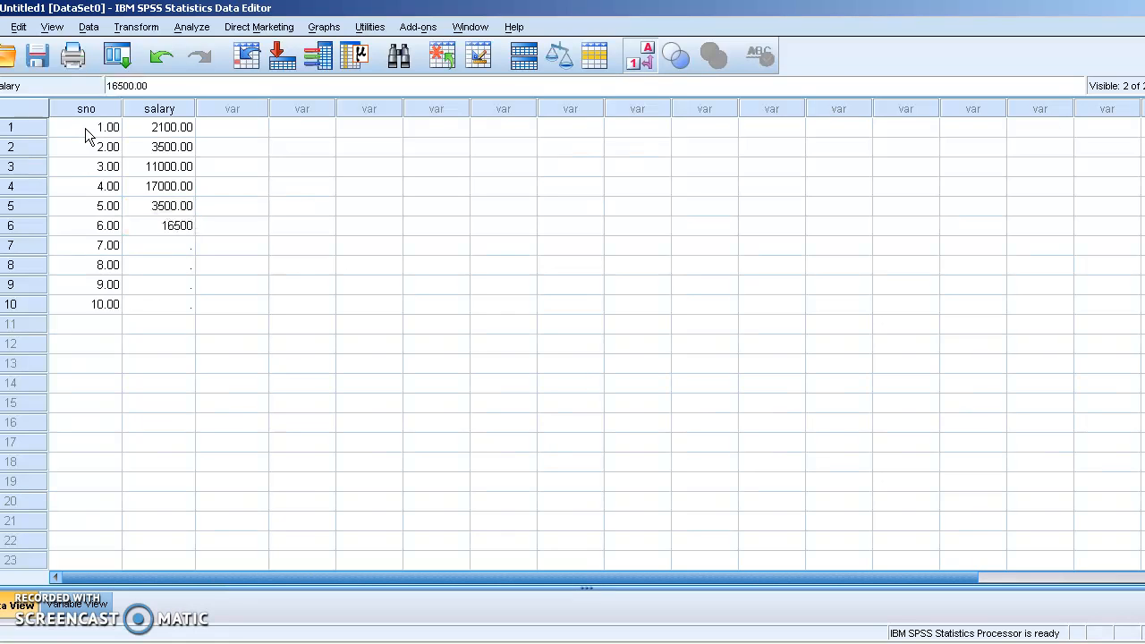
pyautogui.press('Return')
# Step: Enter the remaining salaries 31000, 15000, 65000 and 6900 in rows 7–10
pyautogui.press('Up')
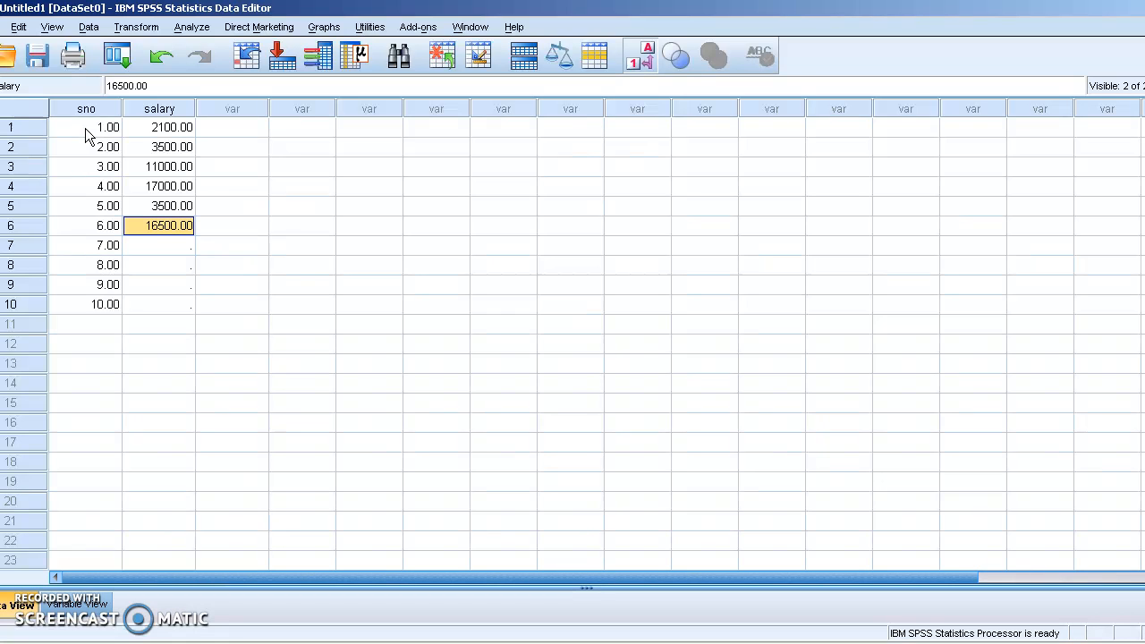
pyautogui.press('Down')
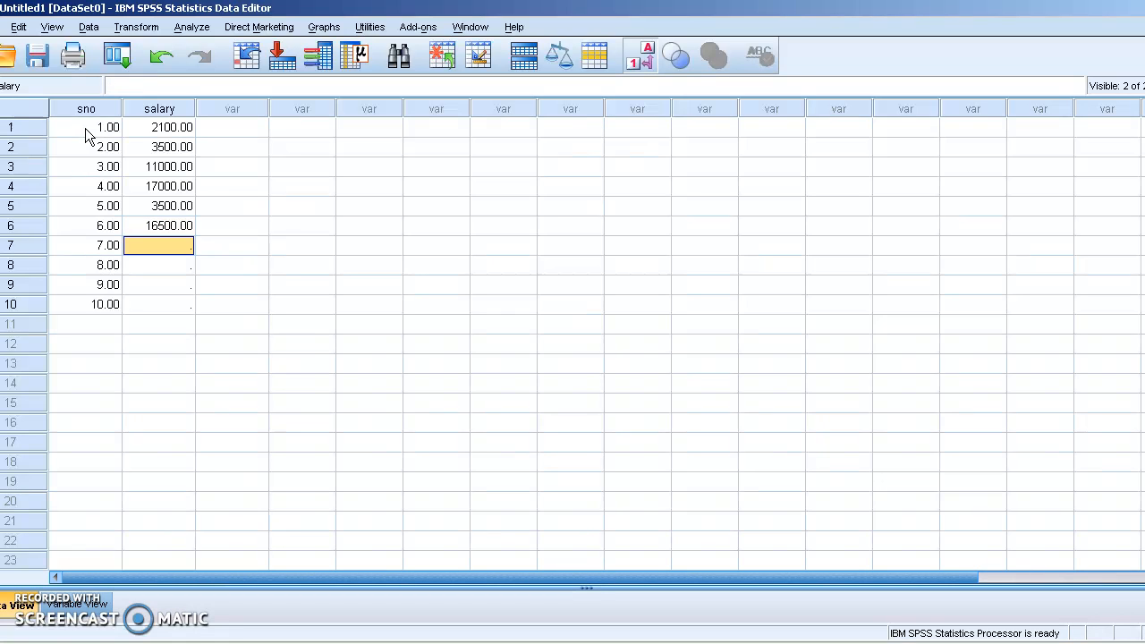
pyautogui.write('31000')
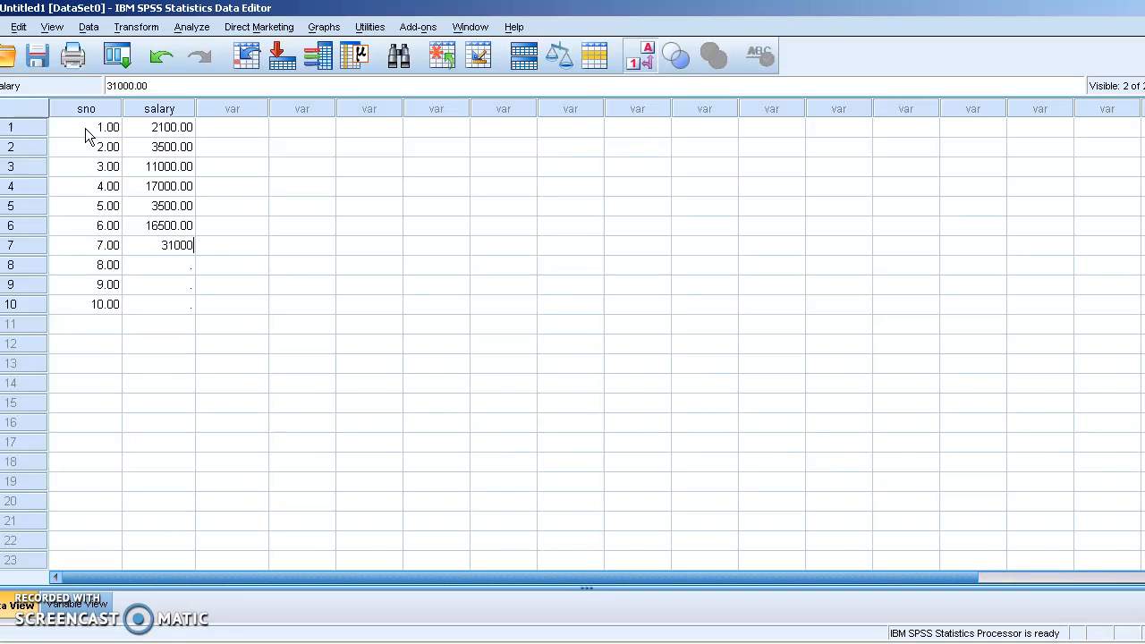
pyautogui.press('Return')
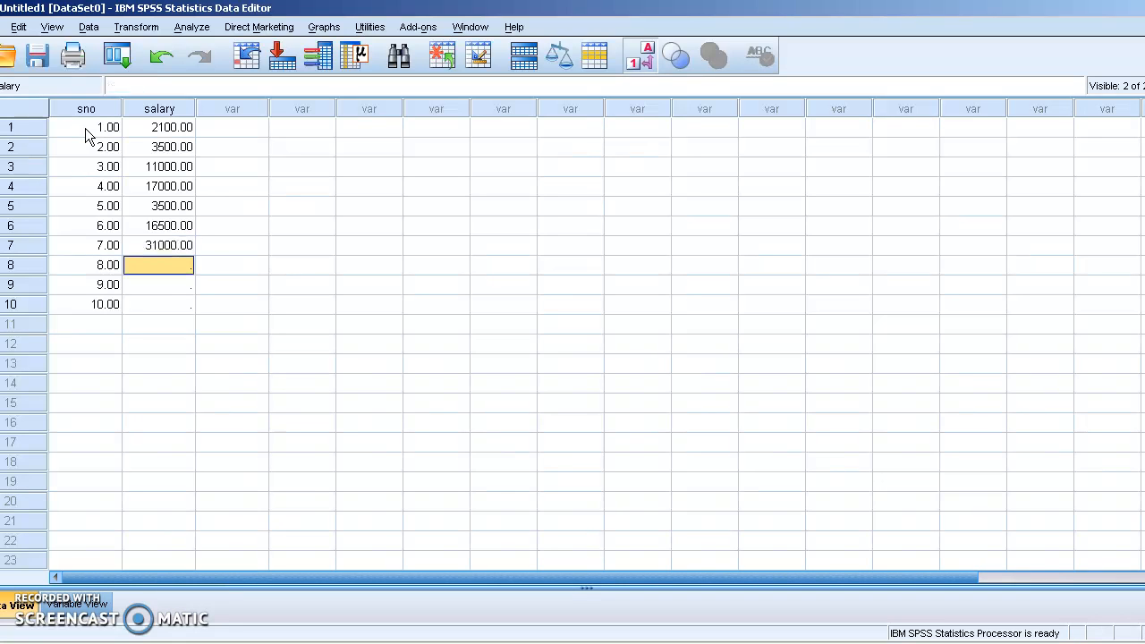
pyautogui.write('15000')
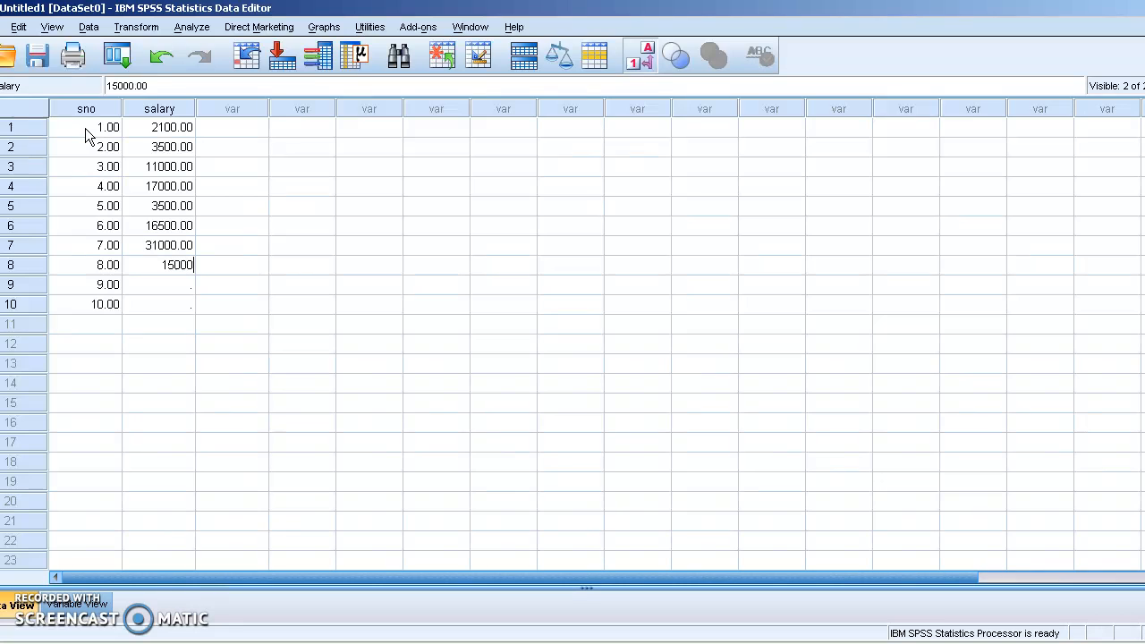
pyautogui.press('Return')
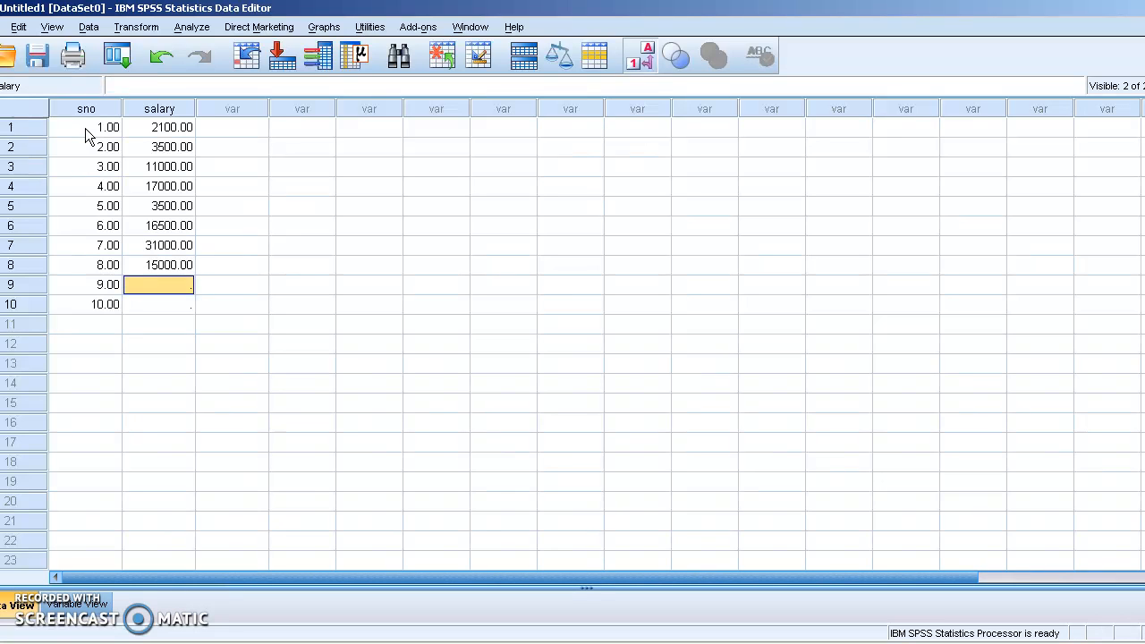
pyautogui.write('65000')
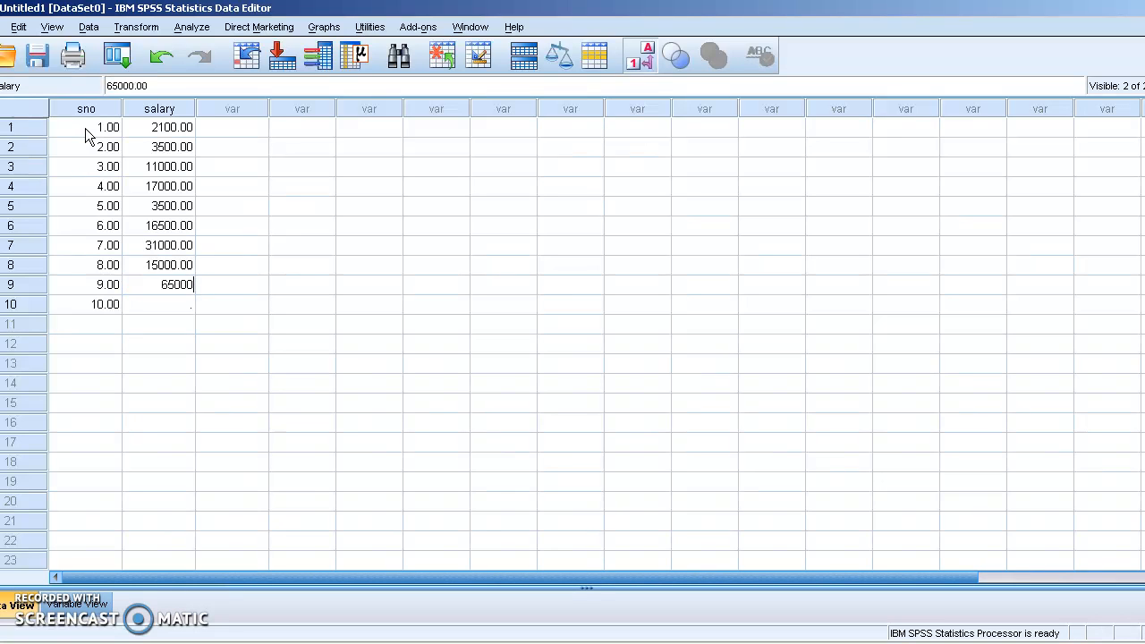
pyautogui.press('Return')
pyautogui.write('69000')
pyautogui.press('BackSpace')
pyautogui.press('Up')
pyautogui.press('Up')
pyautogui.press('Up')
pyautogui.press('Up')
pyautogui.press('Up')
pyautogui.press('Up')
pyautogui.press('Up')
pyautogui.press('Up')
pyautogui.press('Up')
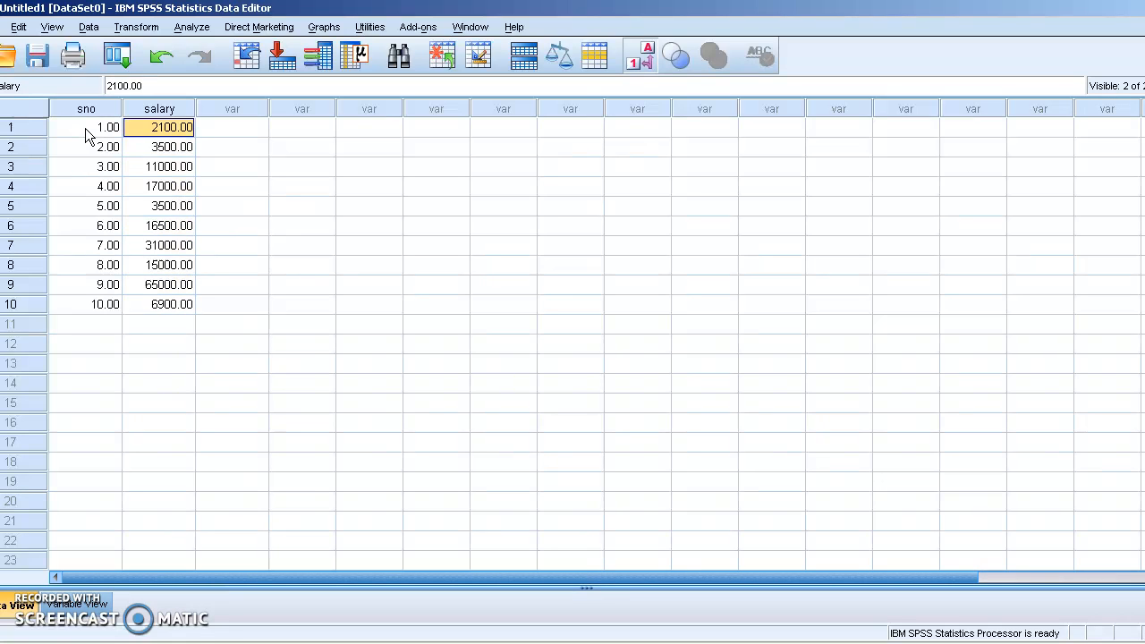
pyautogui.click(182, 130)
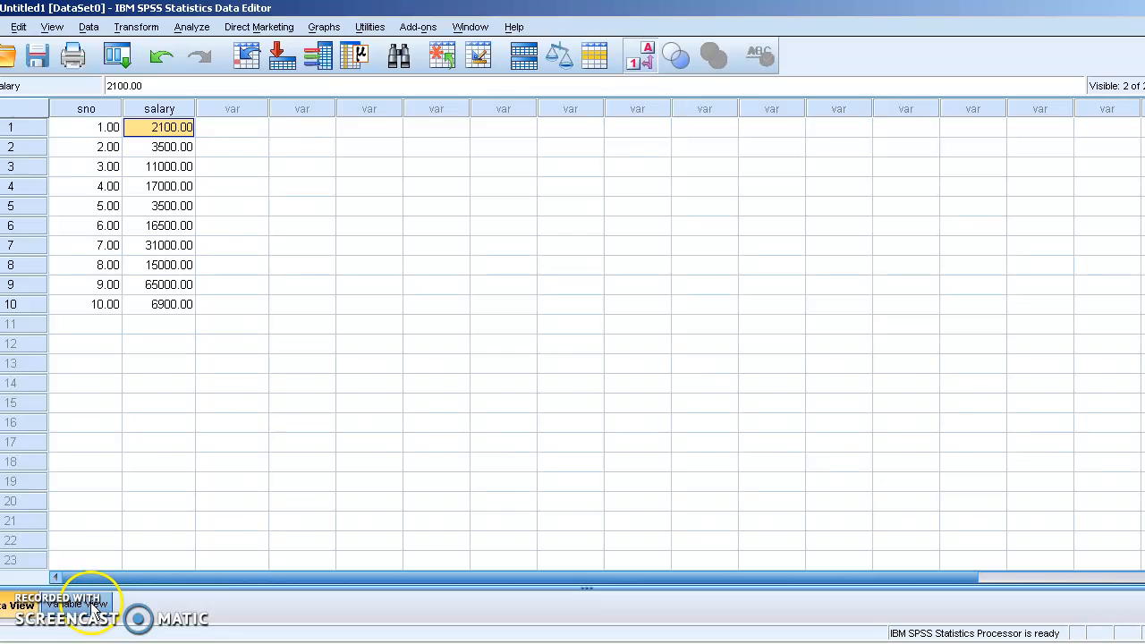
# Step: Recode salary into a different variable named 'grade' and bring up its Old and New Values settings
pyautogui.click(136, 27)
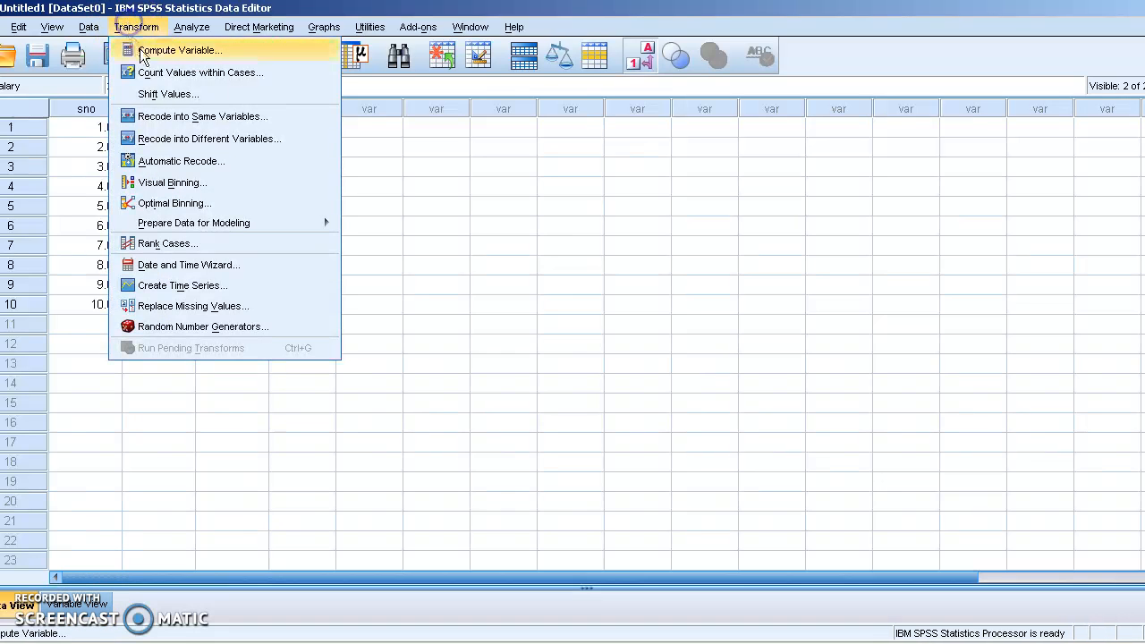
pyautogui.click(178, 141)
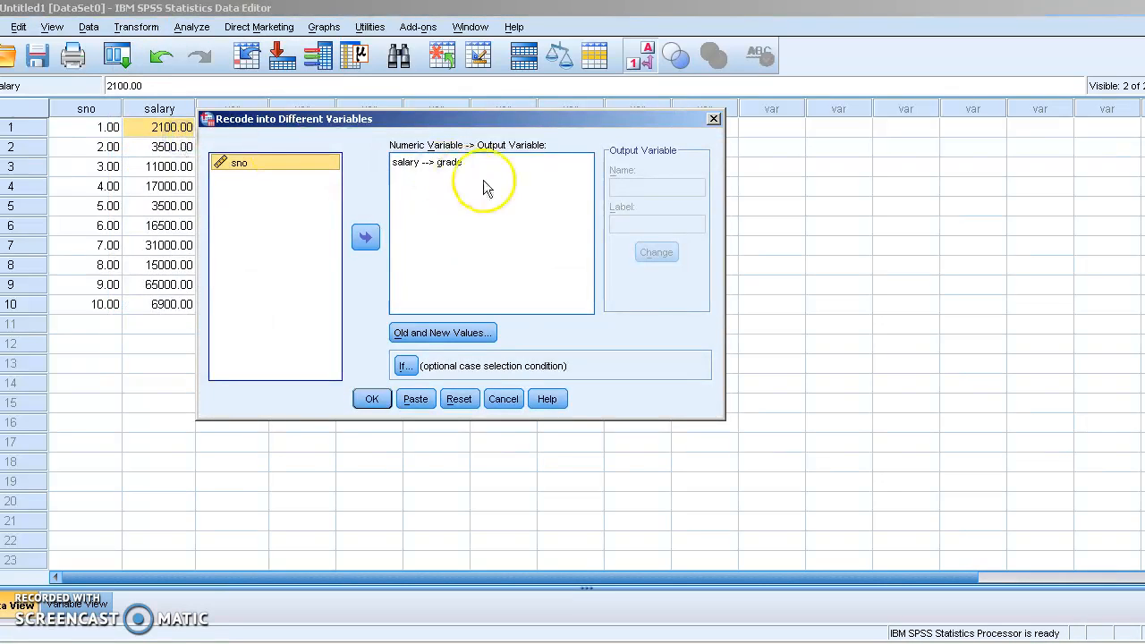
pyautogui.click(458, 399)
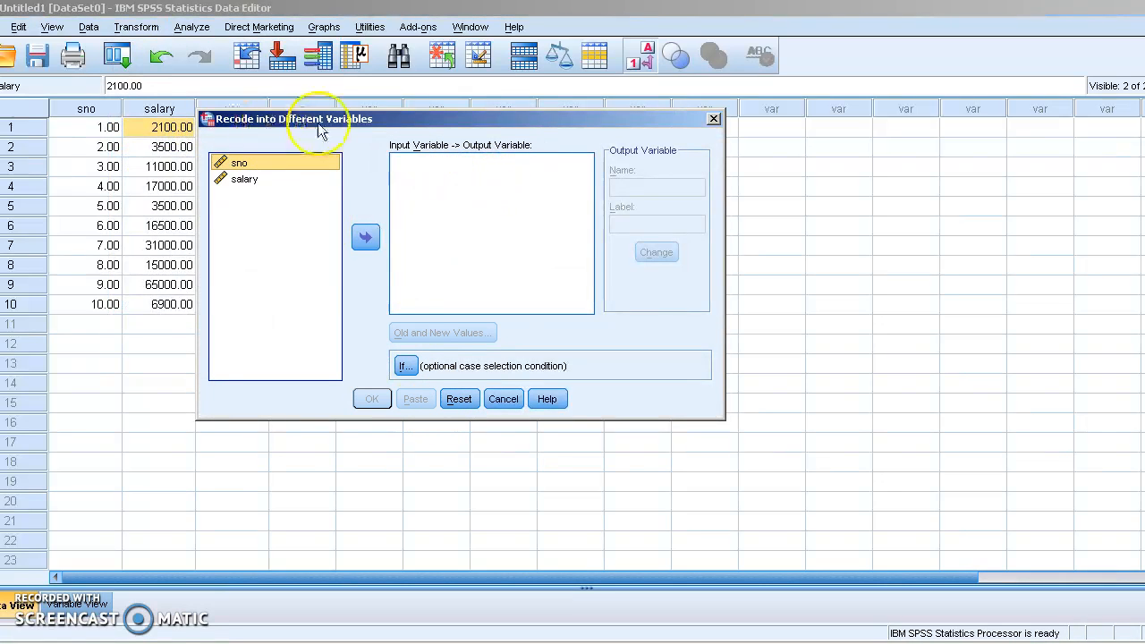
pyautogui.click(243, 180)
pyautogui.moveTo(246, 188); pyautogui.dragTo(438, 161)
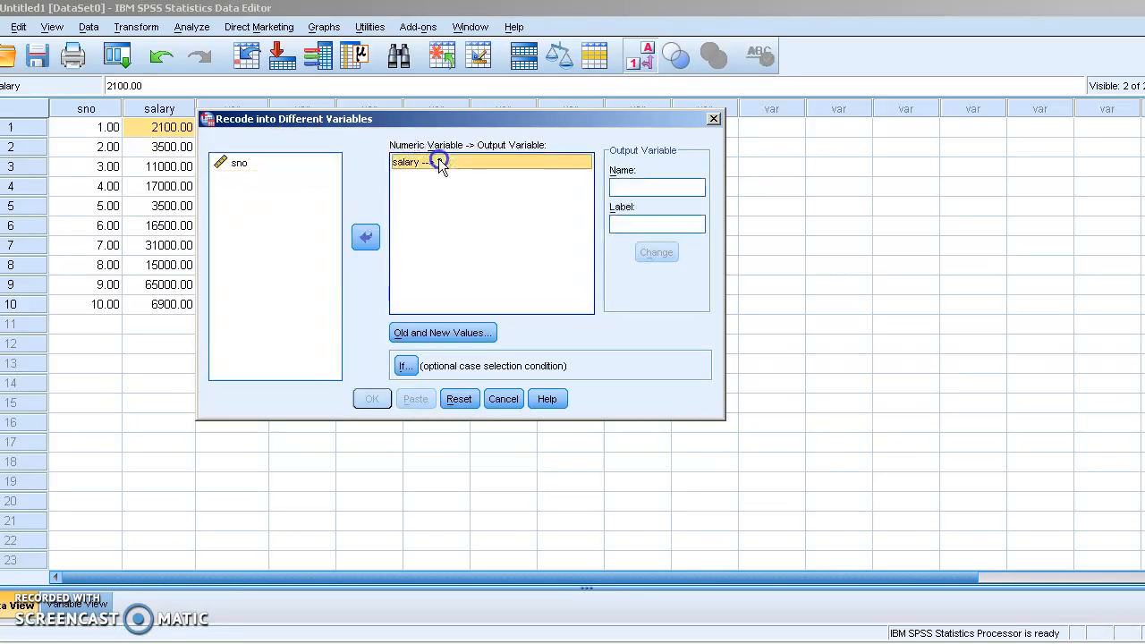
pyautogui.click(659, 183)
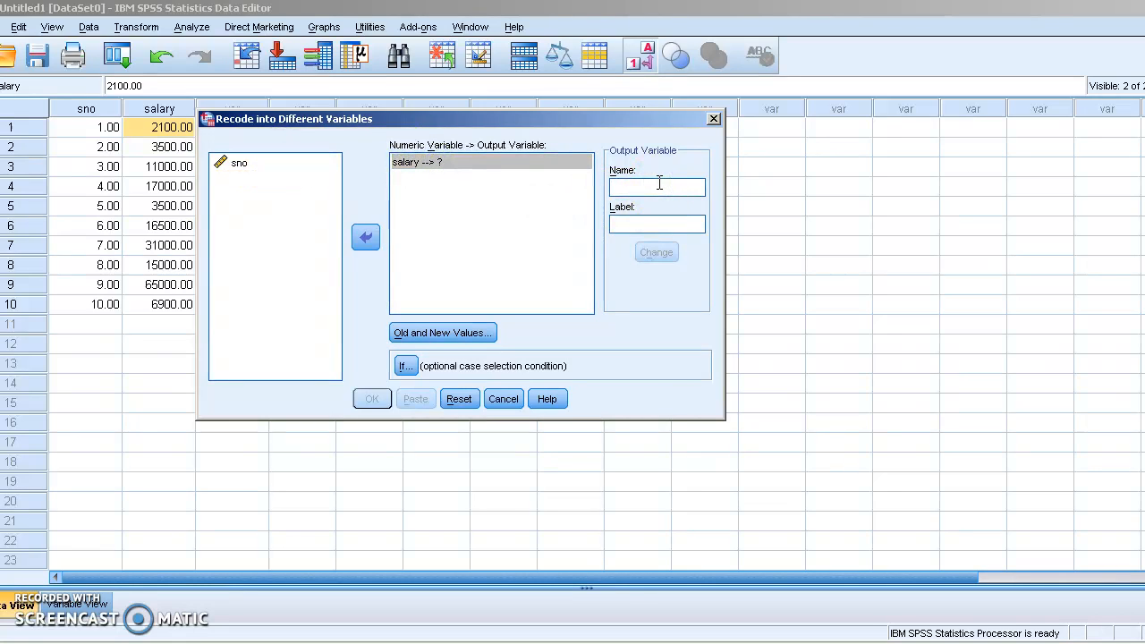
pyautogui.write('grade')
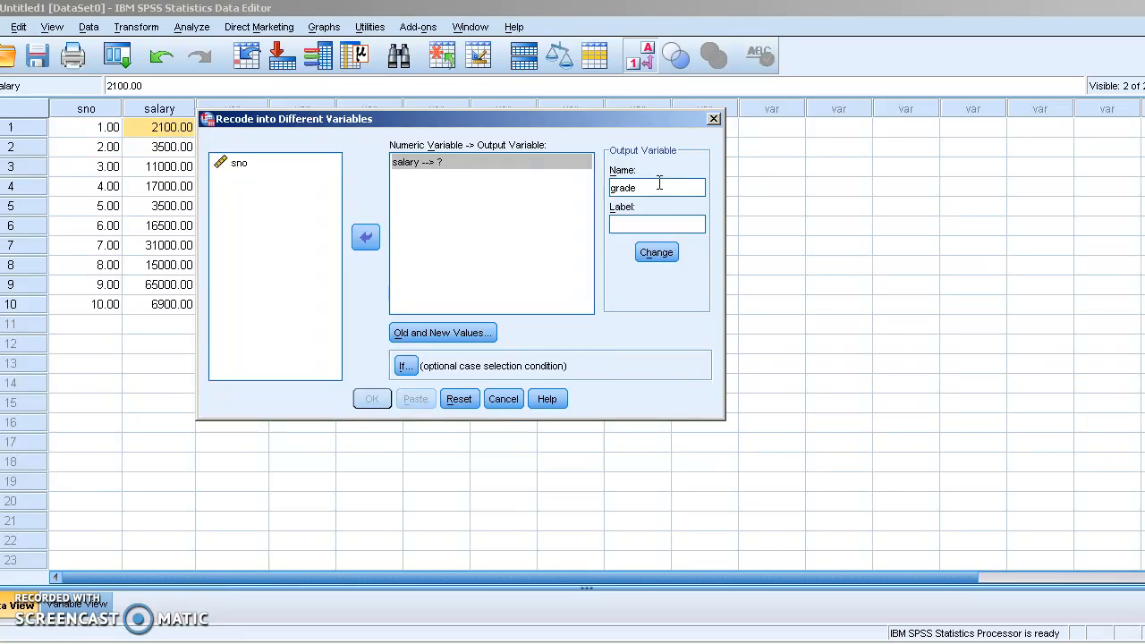
pyautogui.click(664, 258)
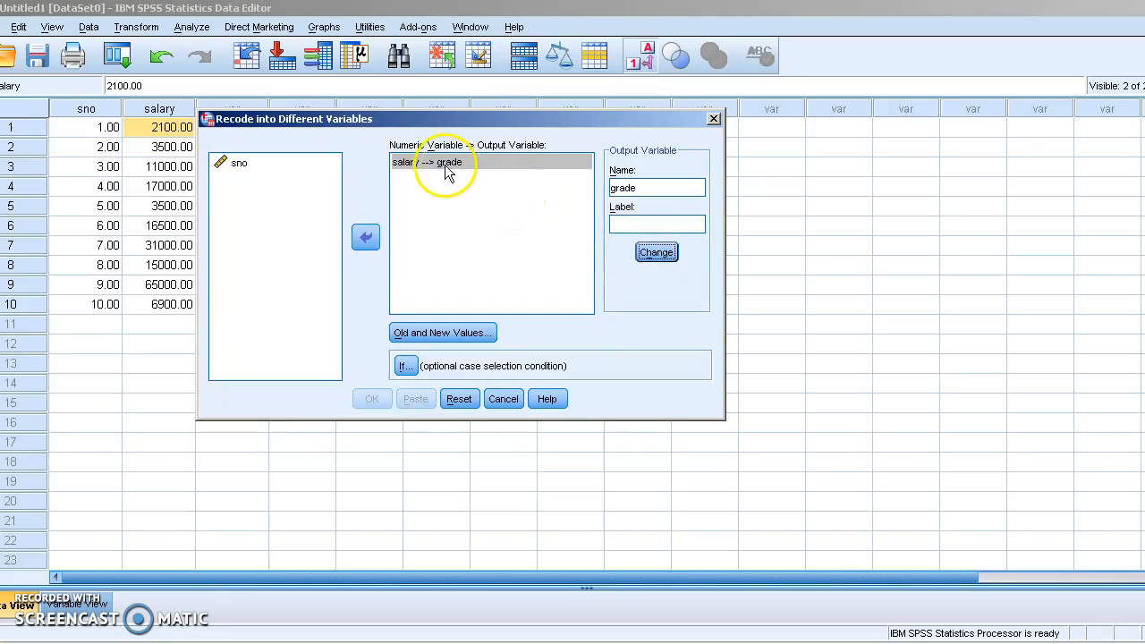
pyautogui.click(468, 338)
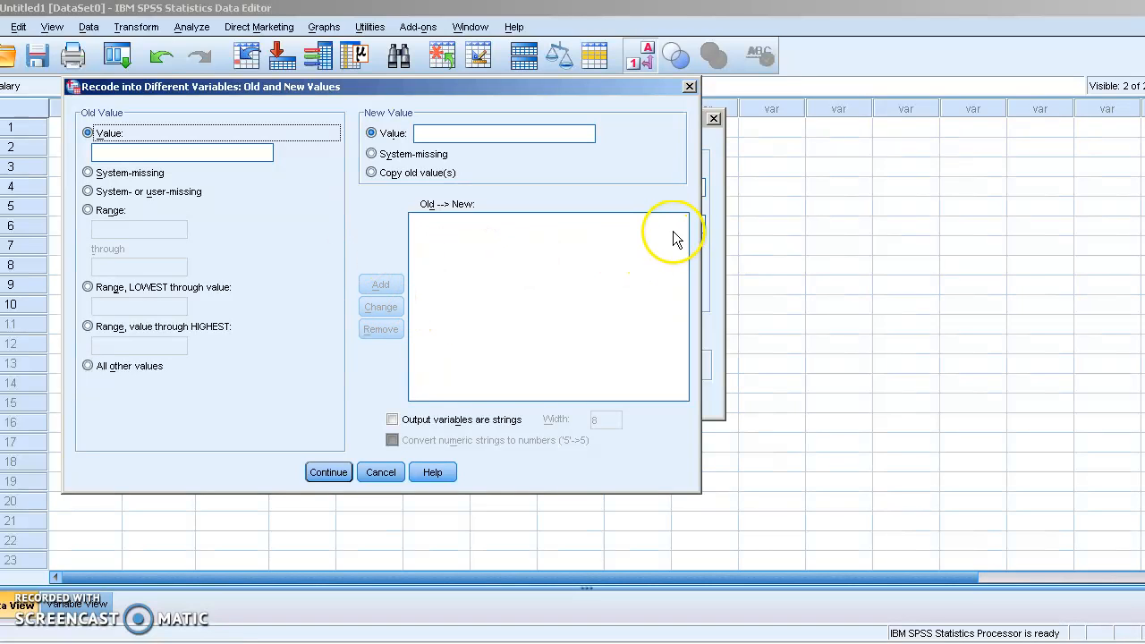
# Step: Place the Old and New Values dialog and Excel's BPS grade table side by side
pyautogui.moveTo(702, 221); pyautogui.dragTo(618, 234)
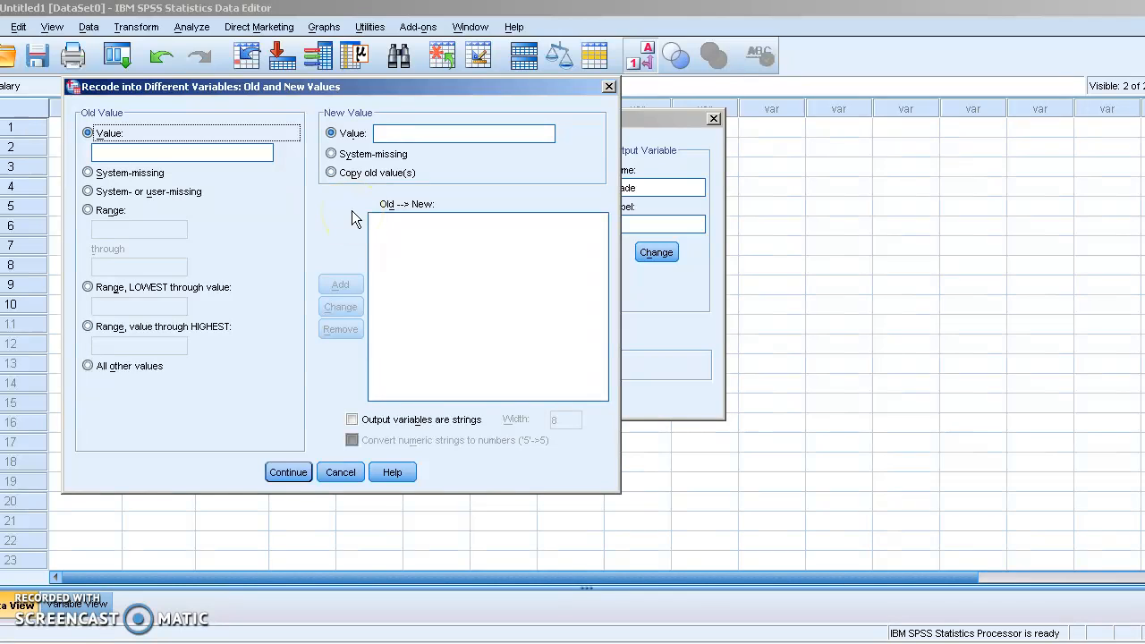
pyautogui.moveTo(185, 88); pyautogui.dragTo(160, 87)
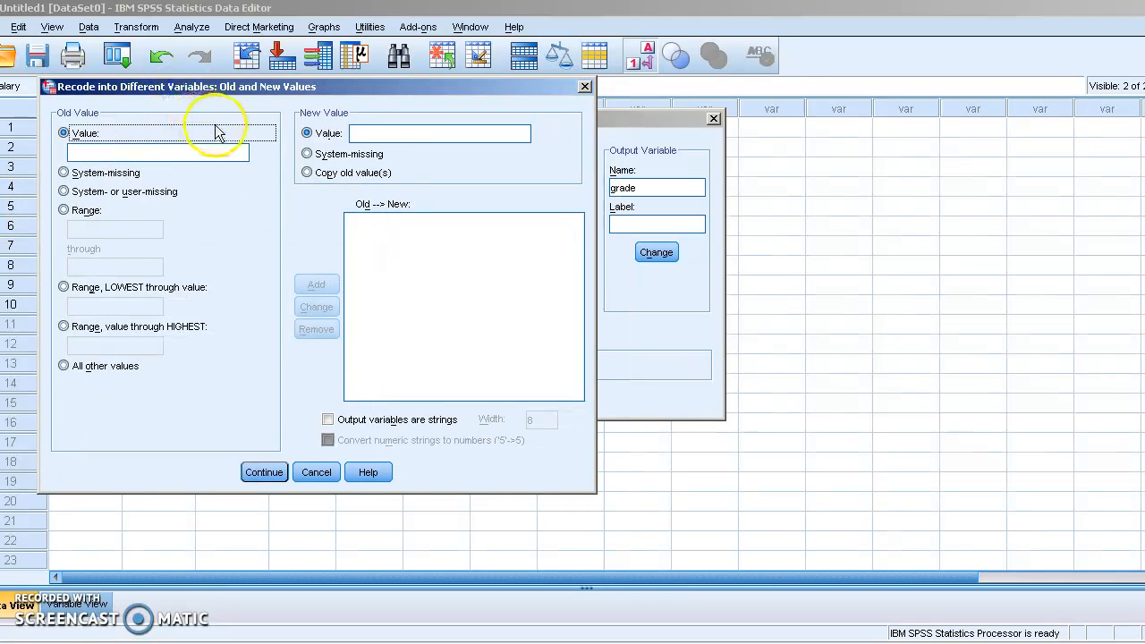
pyautogui.hotkey('alt', 'Tab')
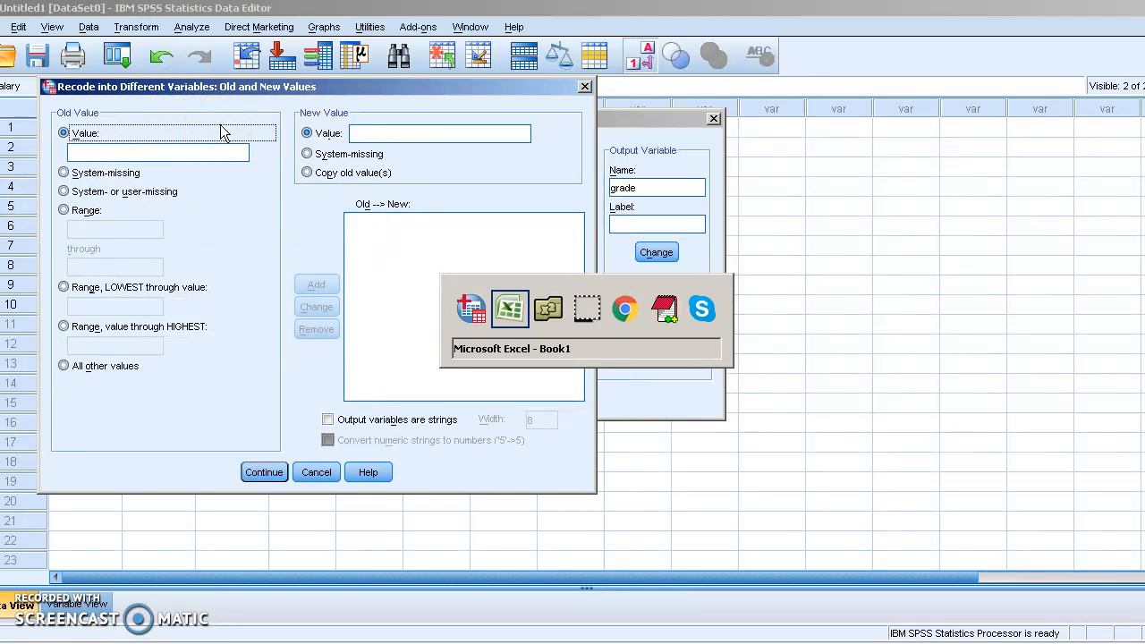
pyautogui.doubleClick(467, 14)
pyautogui.moveTo(632, 57); pyautogui.dragTo(759, 23)
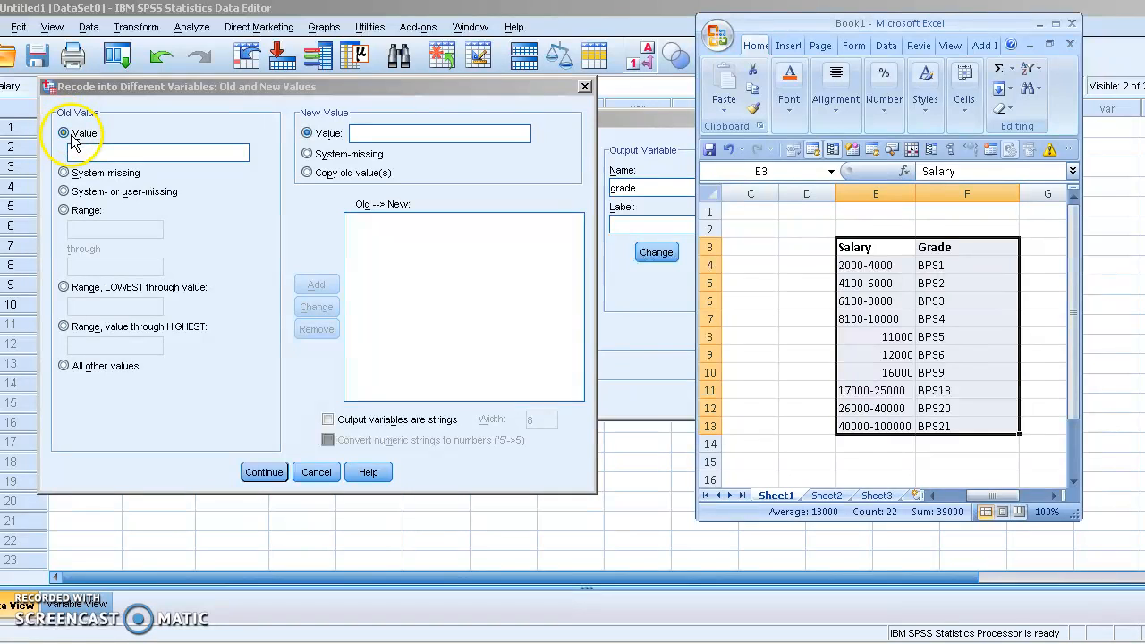
# Step: Map salary range 2000–4000 to BPS1, with output variables set as strings
pyautogui.click(69, 211)
pyautogui.click(93, 229)
pyautogui.hotkey('alt', 'Tab')
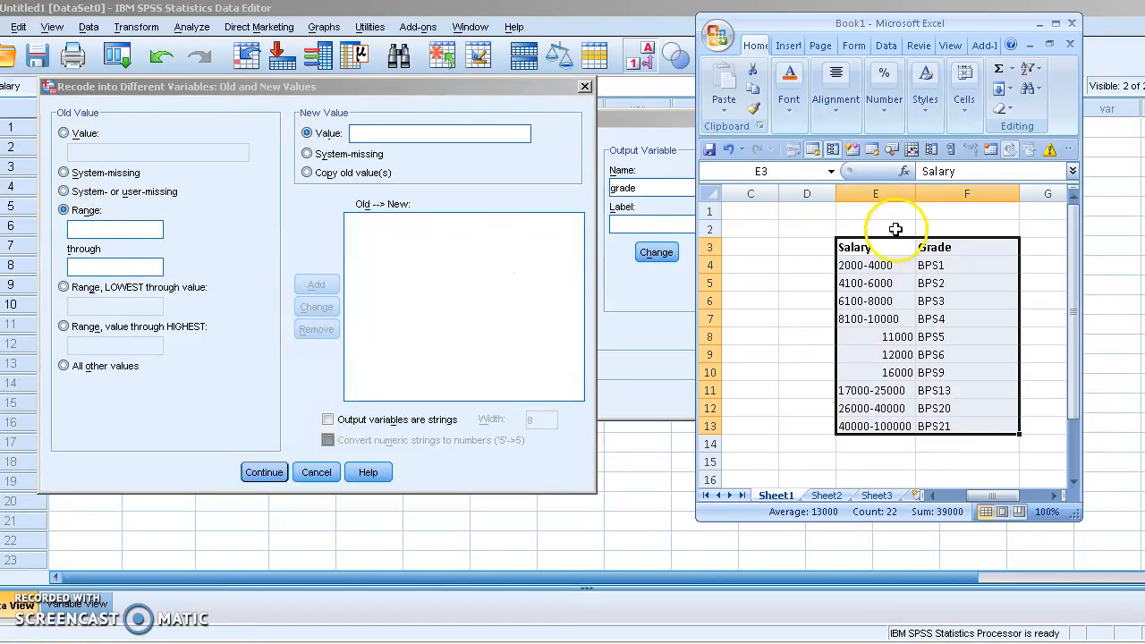
pyautogui.click(892, 269)
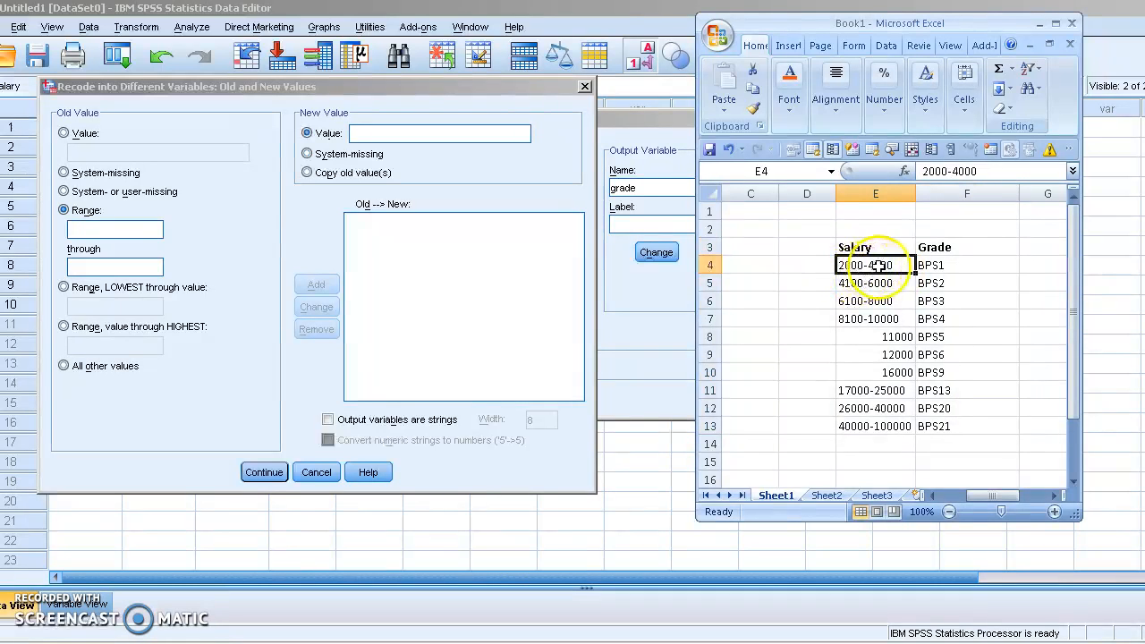
pyautogui.click(148, 226)
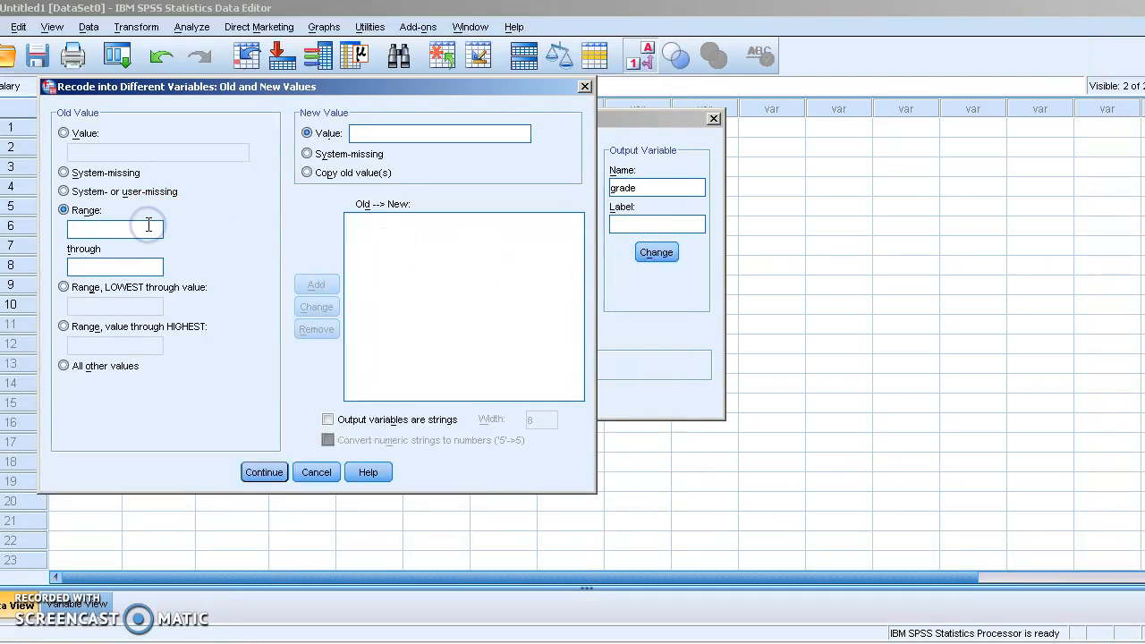
pyautogui.press('Tab')
pyautogui.write('4')
pyautogui.click(356, 132)
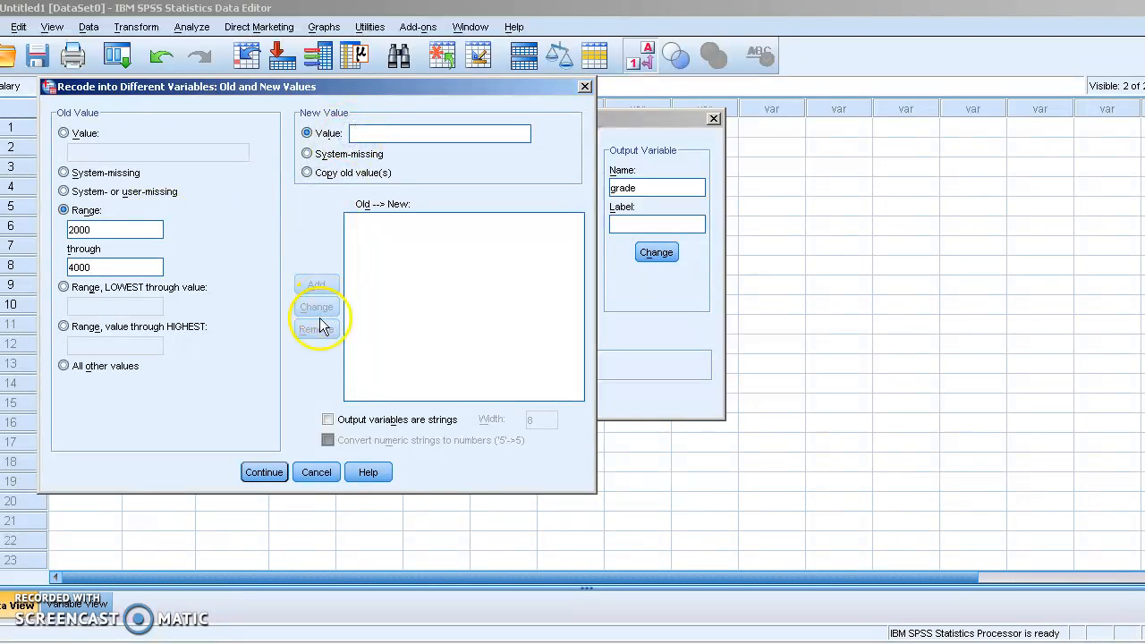
pyautogui.click(327, 420)
pyautogui.click(389, 130)
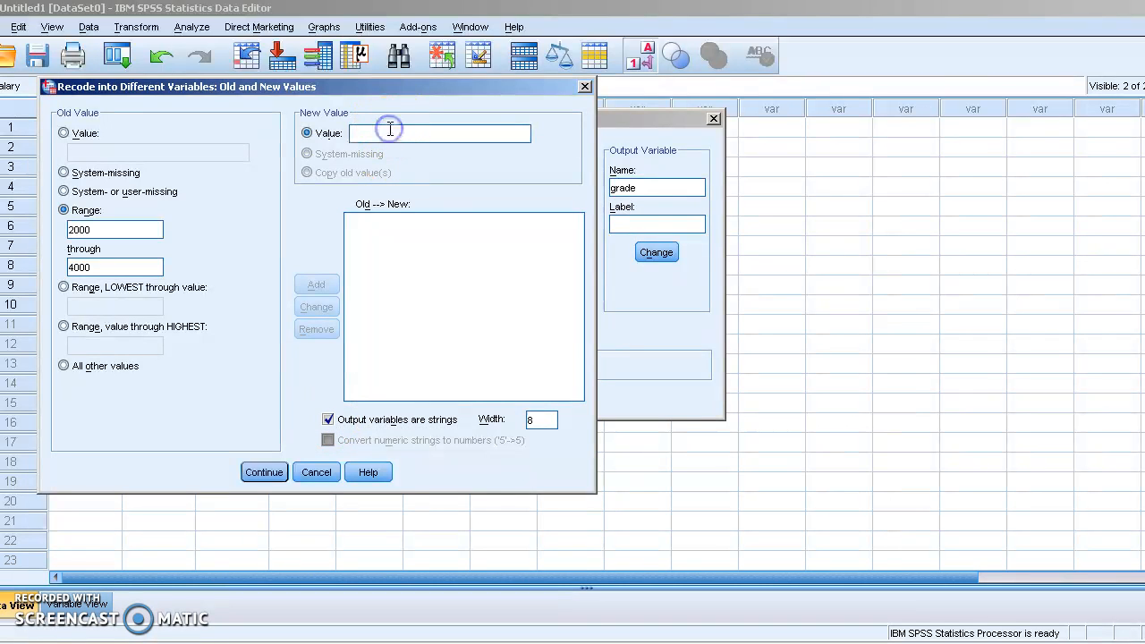
pyautogui.write('BPS1')
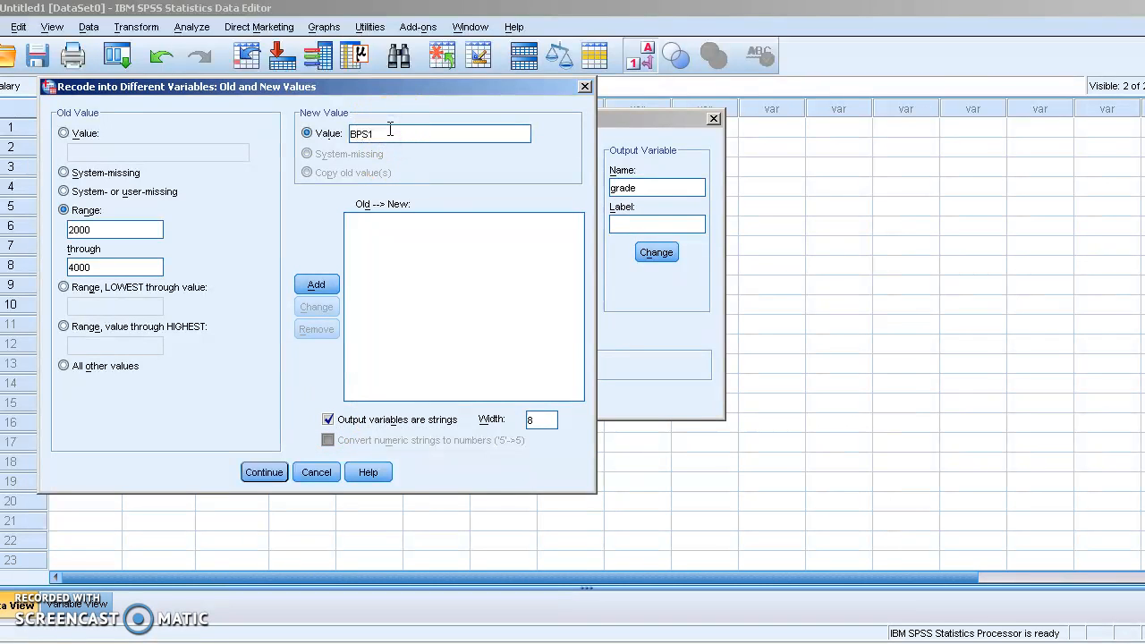
pyautogui.click(313, 283)
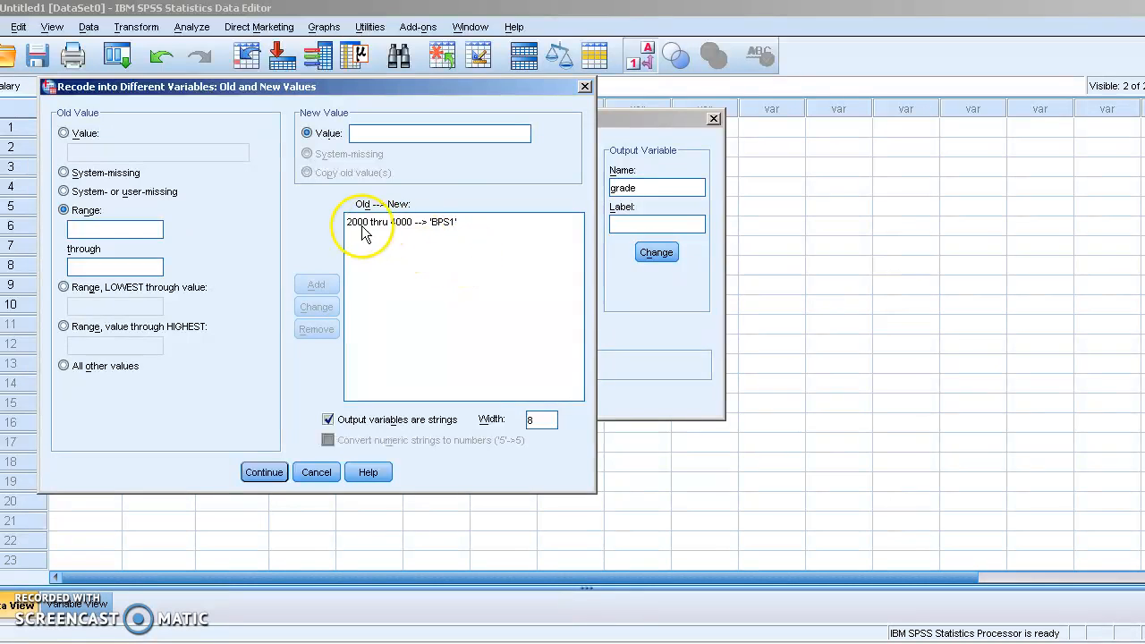
# Step: Add range mappings 4100–6000 to BPS2 and 6100–8000 to BPS3
pyautogui.hotkey('alt', 'Tab')
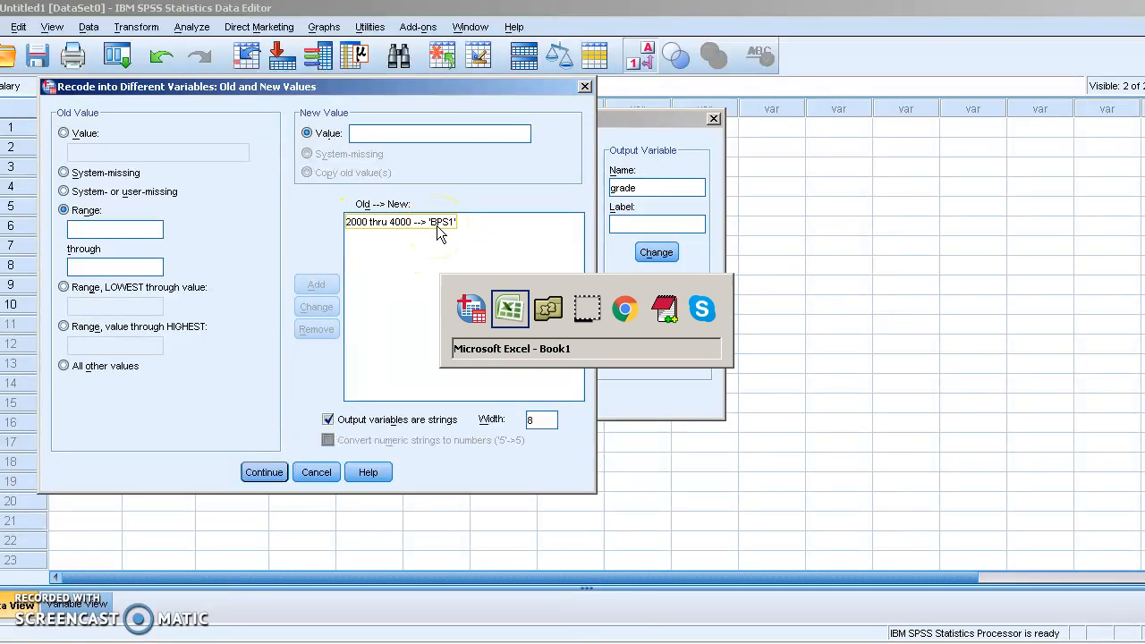
pyautogui.click(110, 225)
pyautogui.write('4100')
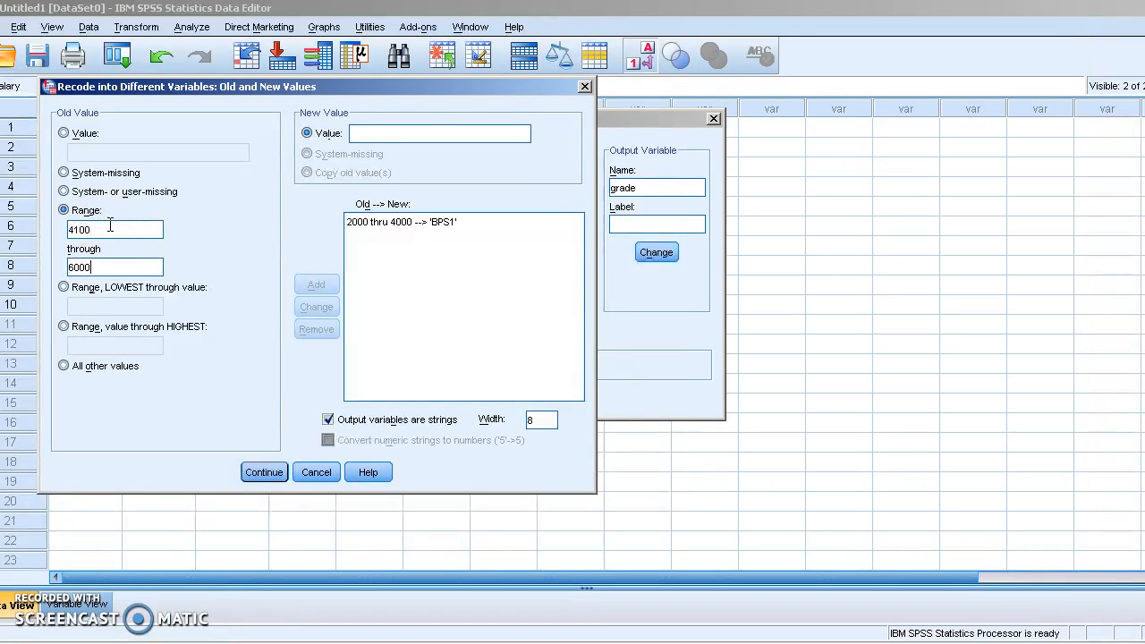
pyautogui.click(398, 134)
pyautogui.write('BPS2')
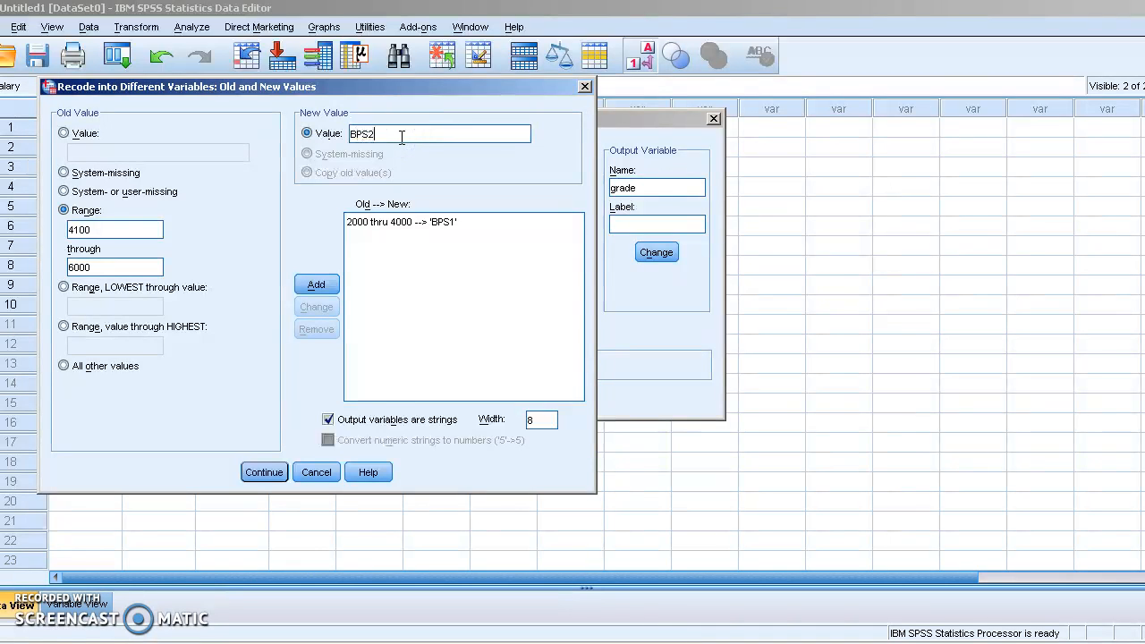
pyautogui.click(317, 284)
pyautogui.click(108, 231)
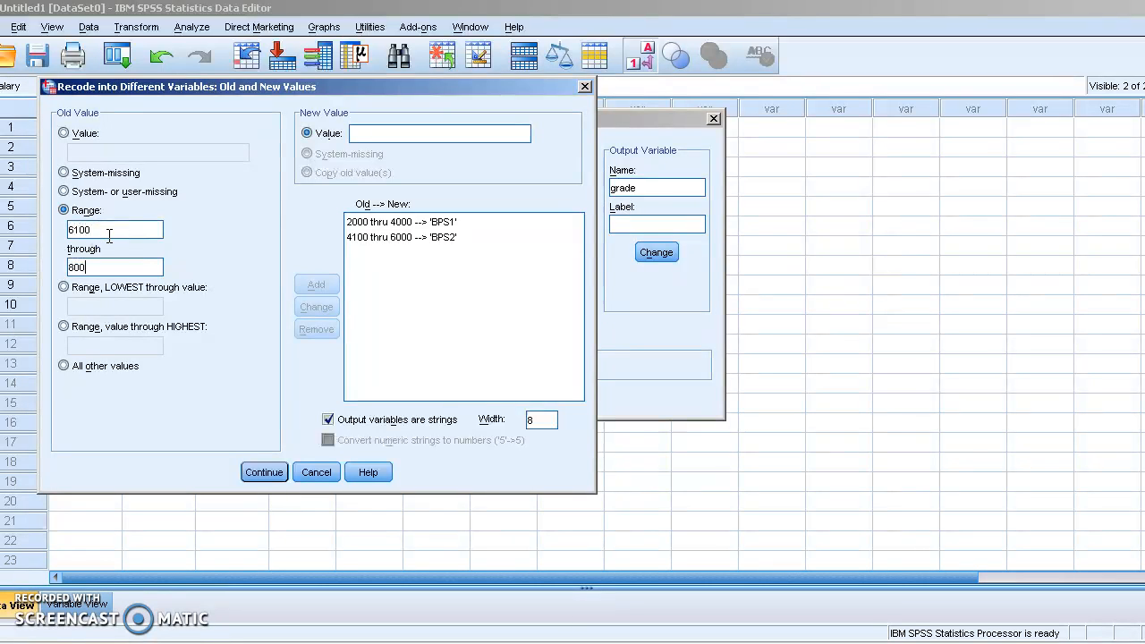
pyautogui.click(390, 133)
pyautogui.write('BPS3')
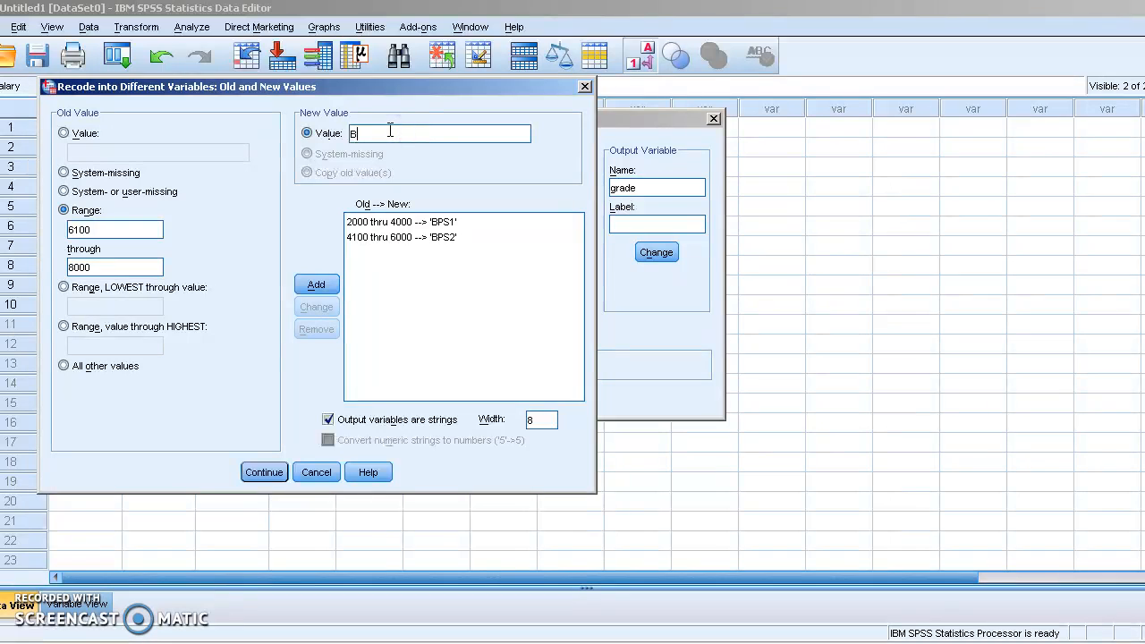
pyautogui.click(316, 285)
# Step: Add the range 8100–10000 mapped to grade BPS4
pyautogui.hotkey('alt', 'Tab')
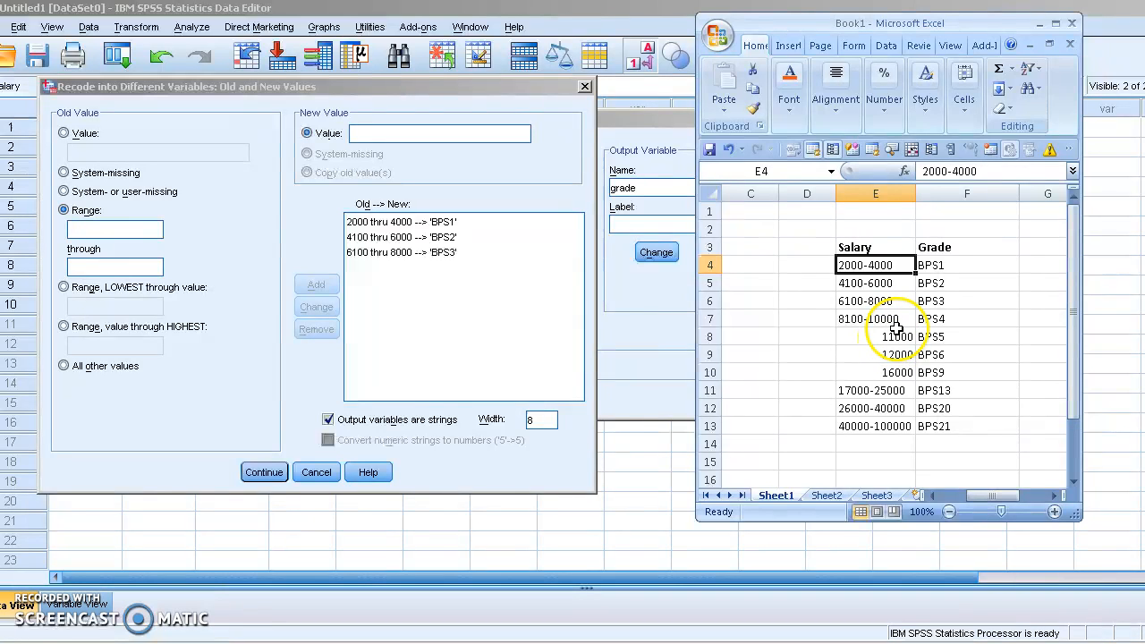
pyautogui.click(85, 215)
pyautogui.click(86, 230)
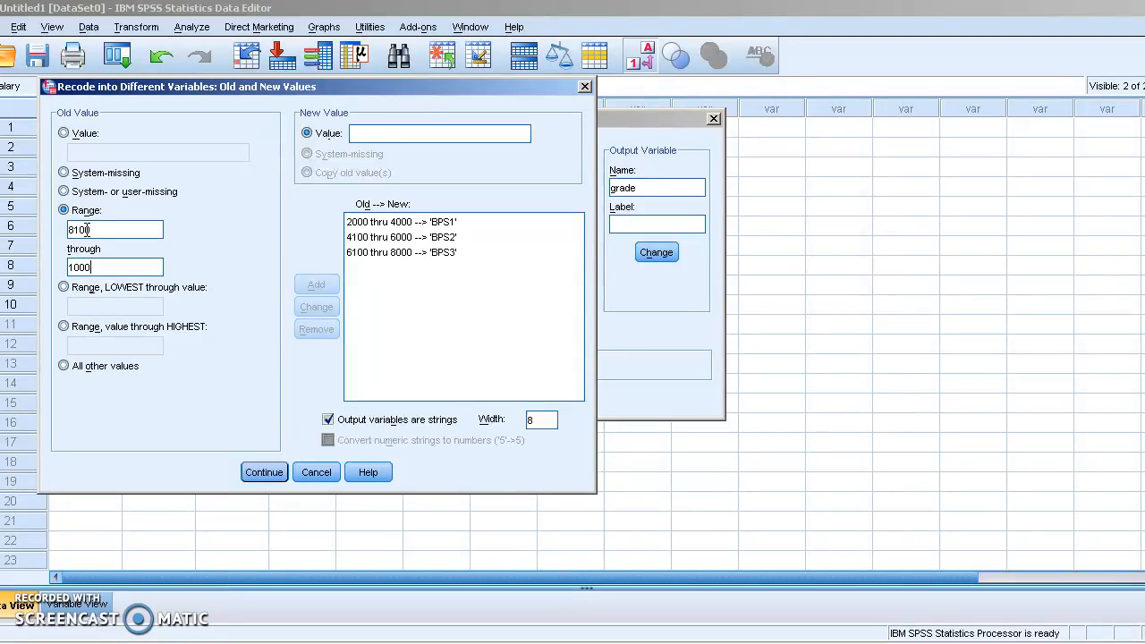
pyautogui.click(363, 134)
pyautogui.write('BPS4')
pyautogui.click(316, 284)
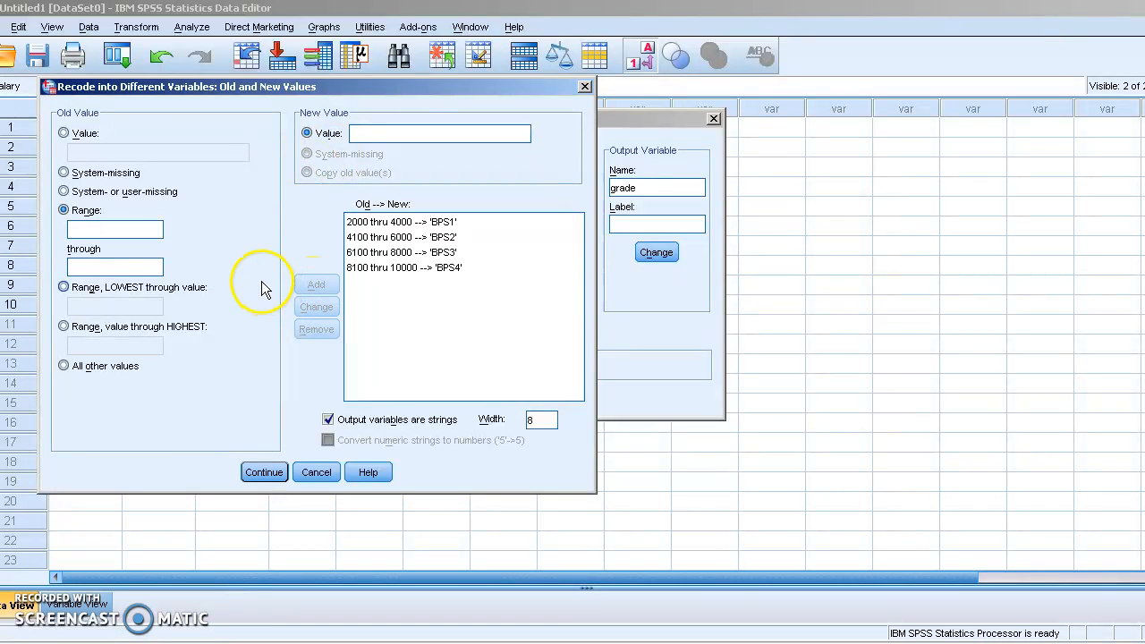
pyautogui.hotkey('alt', 'Tab')
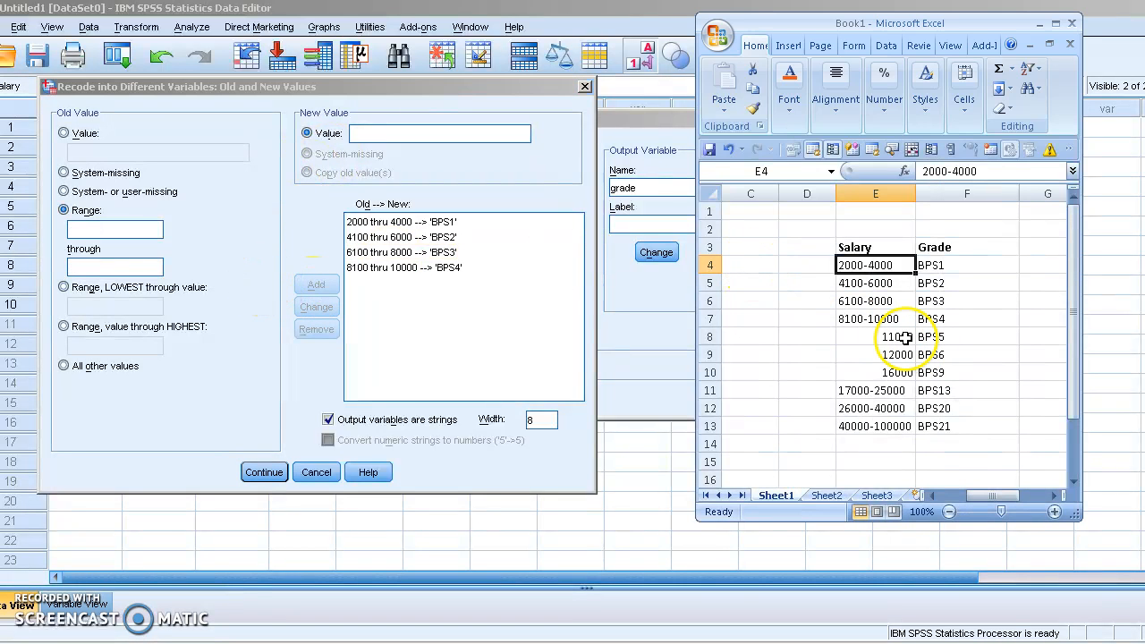
# Step: Add single-value mappings 11000 to BPS5 and 12000 to BPS6
pyautogui.click(77, 132)
pyautogui.click(77, 132)
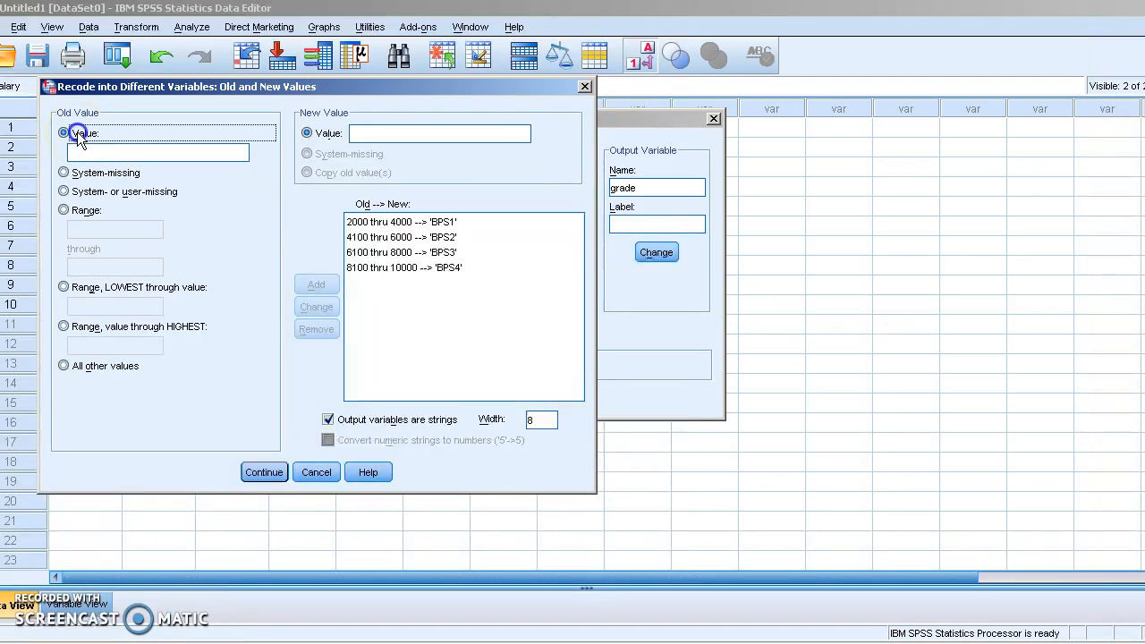
pyautogui.write('11000')
pyautogui.click(505, 134)
pyautogui.write('BPS')
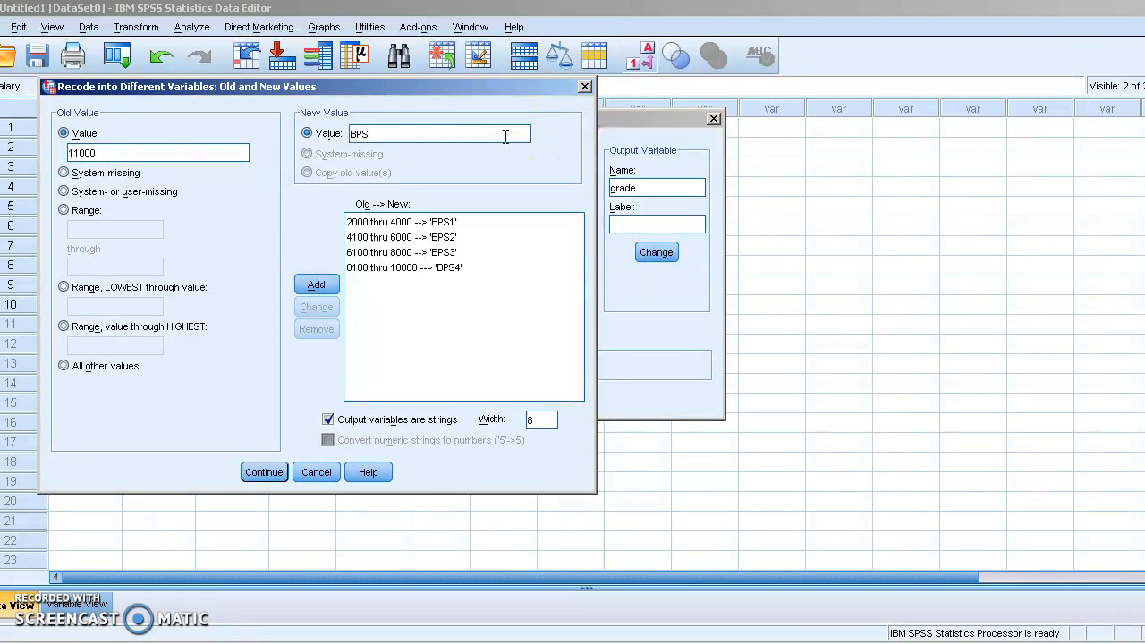
pyautogui.hotkey('alt', 'Tab')
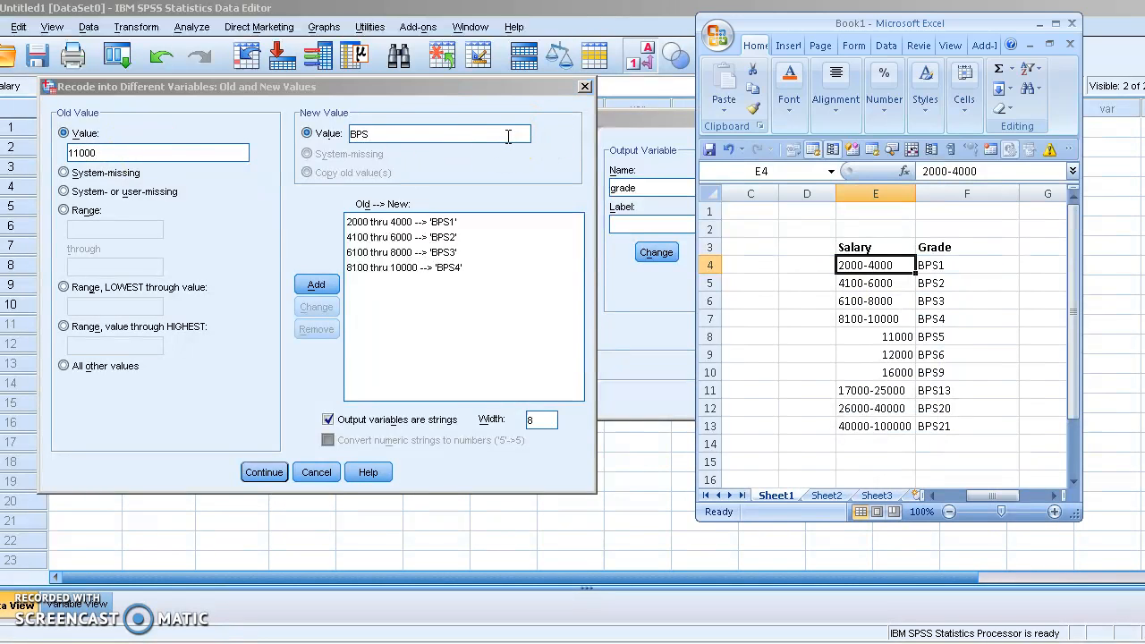
pyautogui.hotkey('alt', 'Tab')
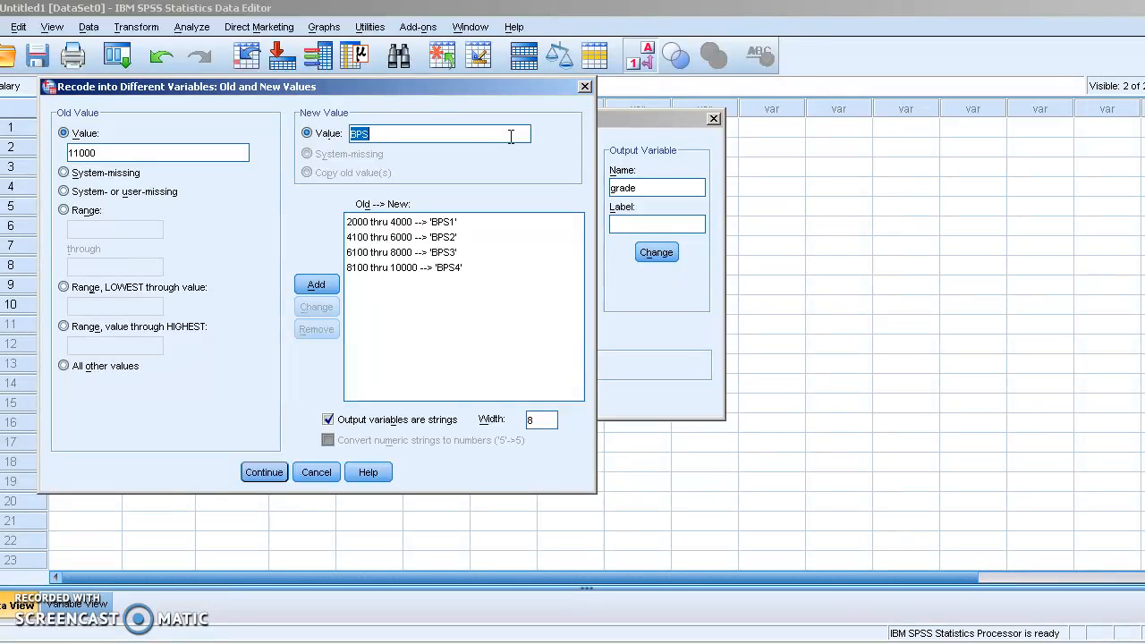
pyautogui.click(318, 284)
pyautogui.hotkey('alt', 'Tab')
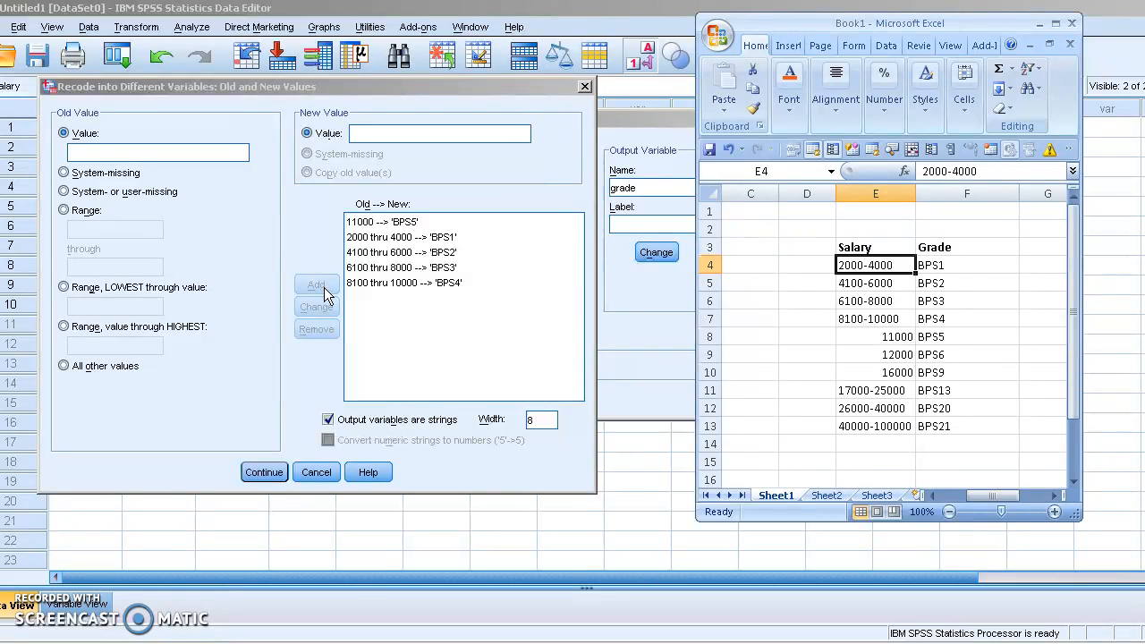
pyautogui.hotkey('alt', 'Tab')
pyautogui.click(105, 154)
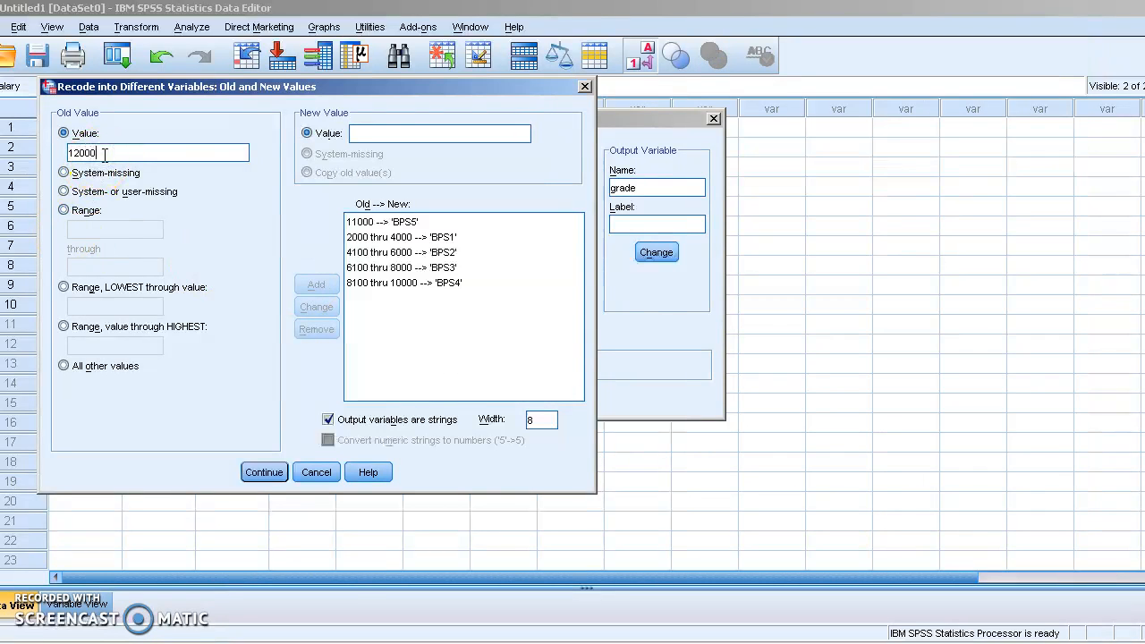
pyautogui.click(391, 134)
pyautogui.write('BPS6')
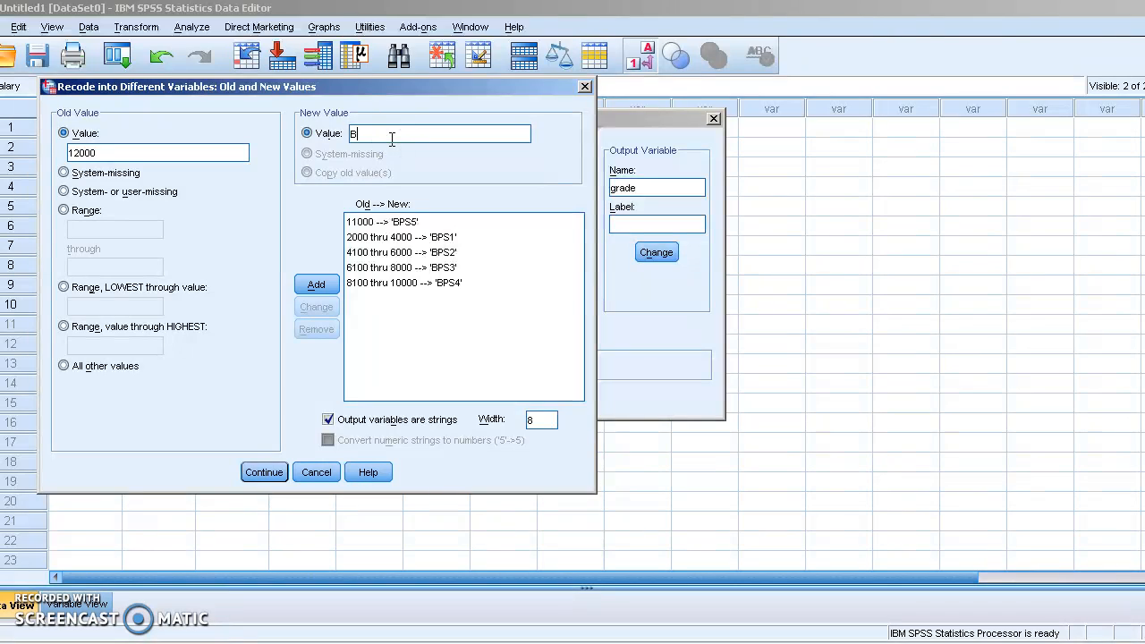
pyautogui.click(316, 285)
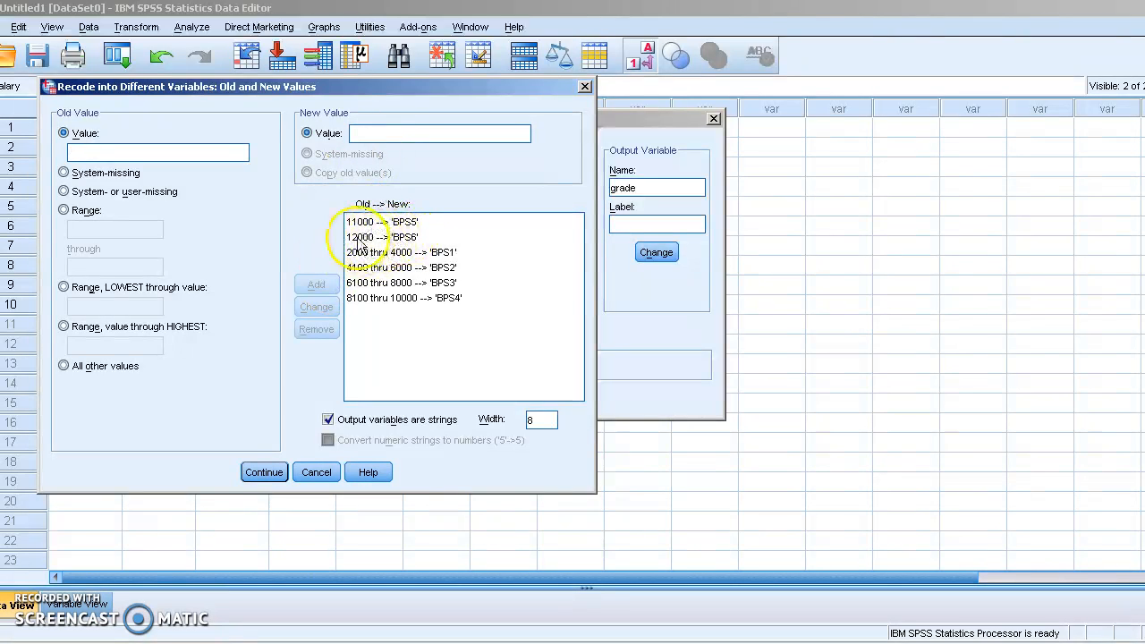
# Step: Map the single salary value 16000 to grade BPS9
pyautogui.click(135, 152)
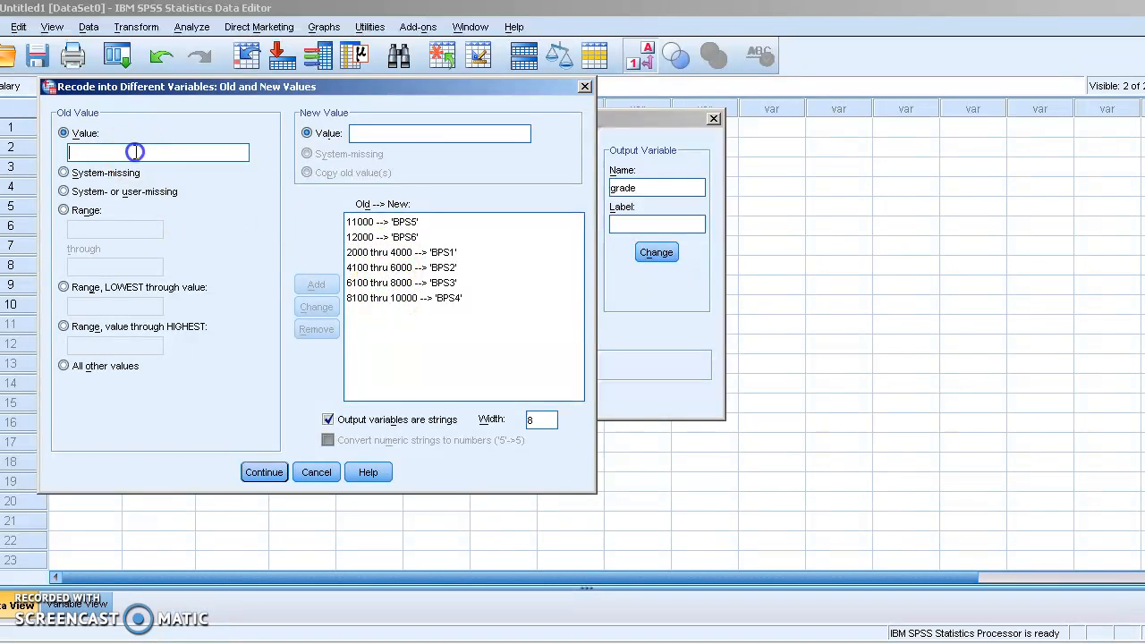
pyautogui.hotkey('alt', 'Tab')
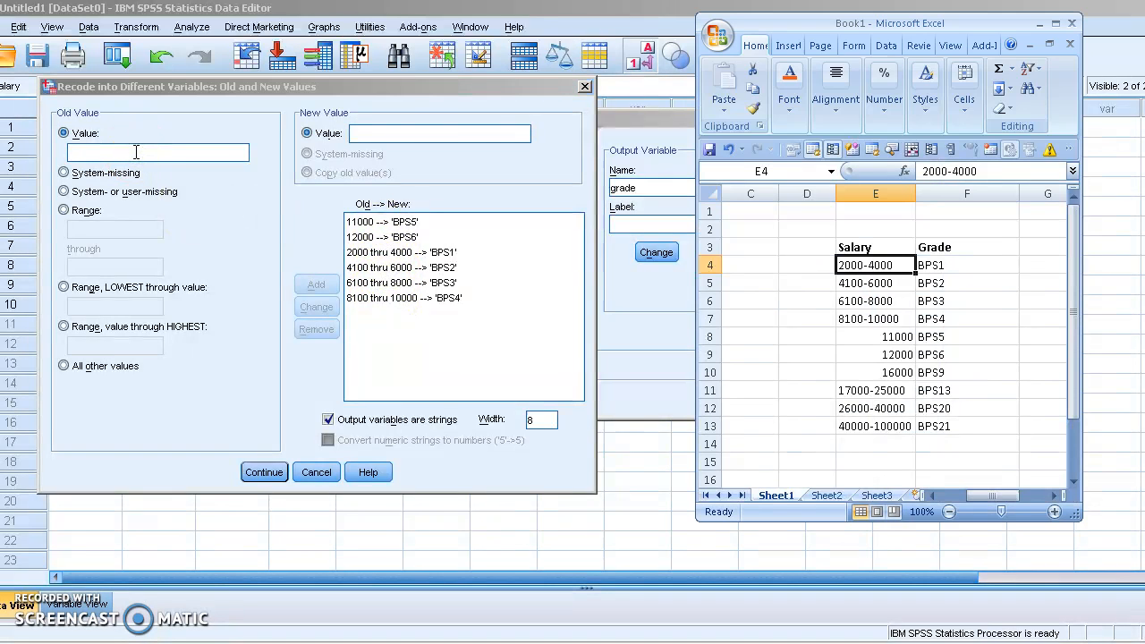
pyautogui.hotkey('alt', 'Tab')
pyautogui.write('160')
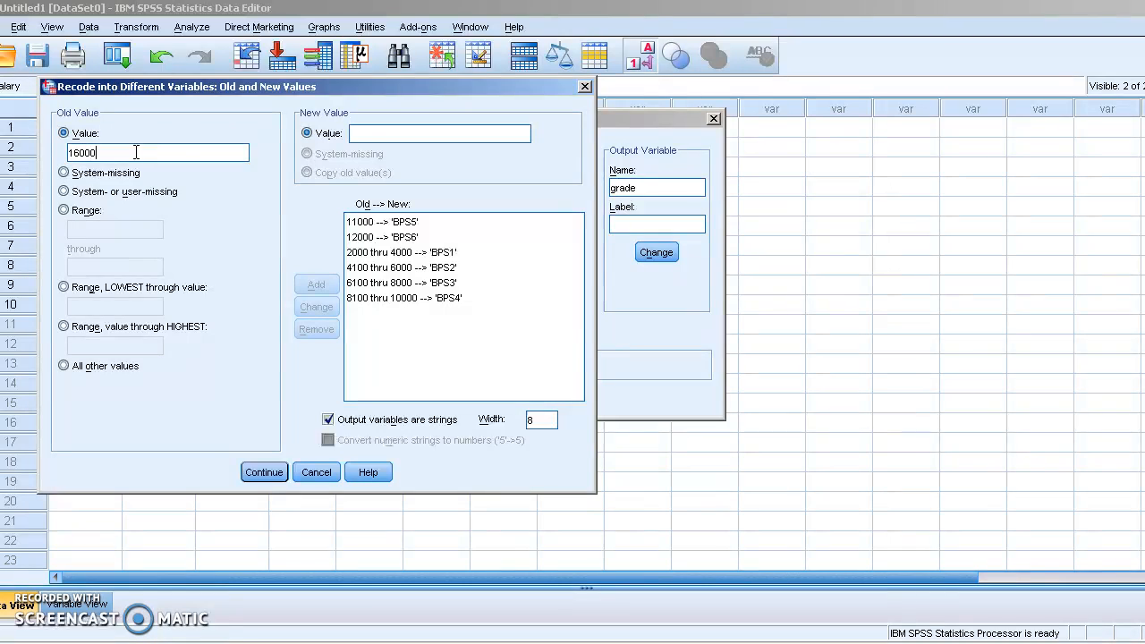
pyautogui.click(416, 132)
pyautogui.write('BPS')
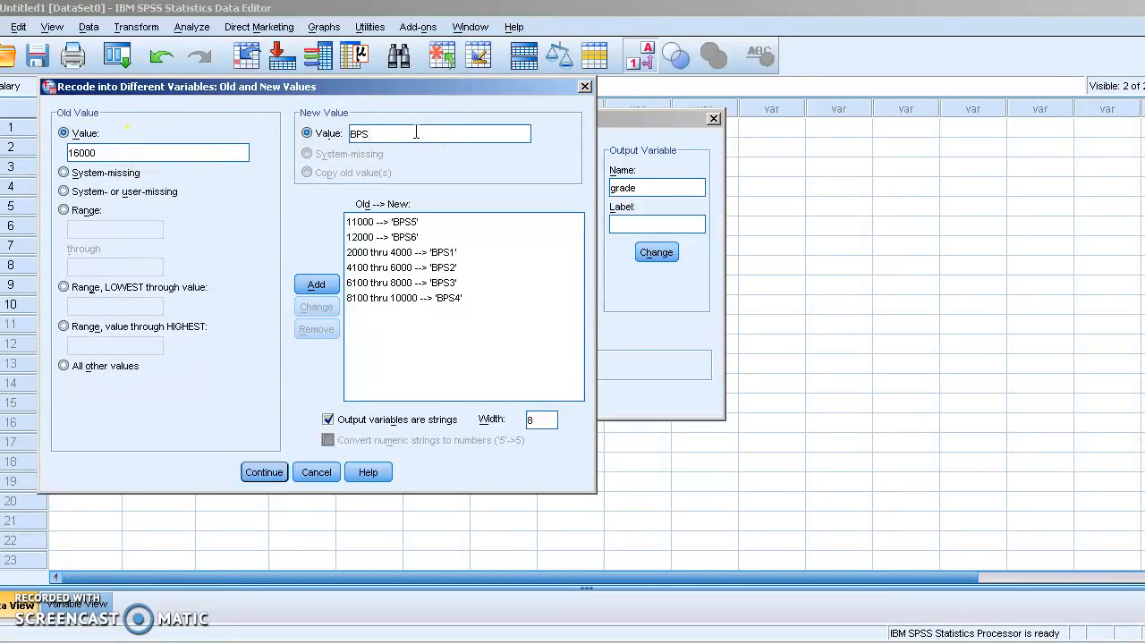
pyautogui.hotkey('alt', 'Tab')
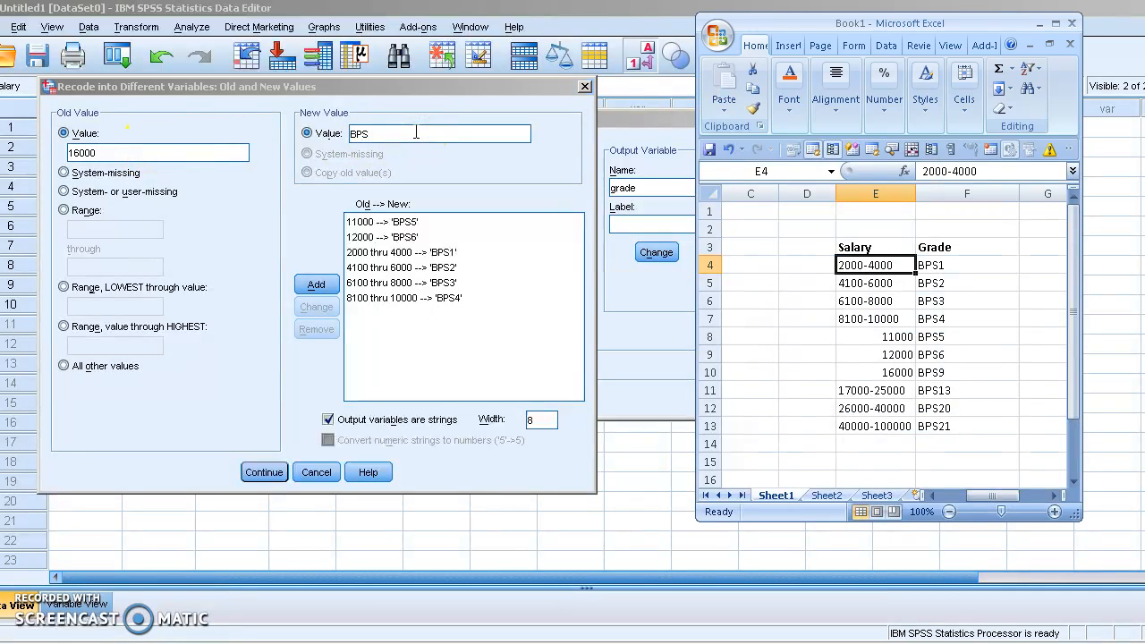
pyautogui.hotkey('alt', 'Tab')
pyautogui.write('9')
pyautogui.press('BackSpace')
pyautogui.write('BP')
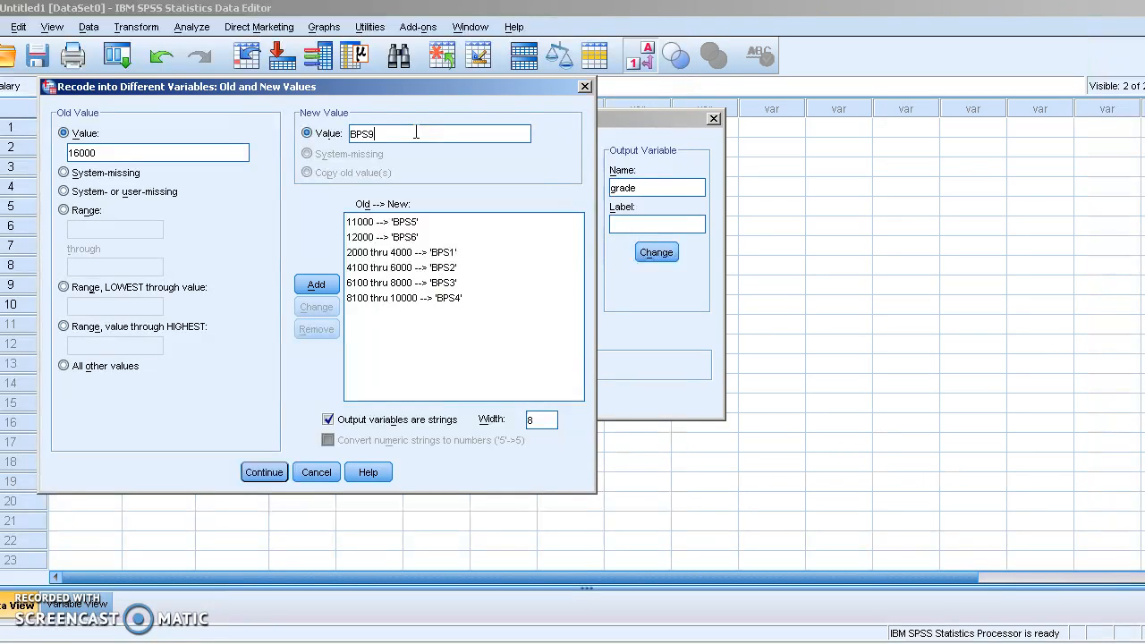
pyautogui.click(313, 284)
pyautogui.hotkey('alt', 'Tab')
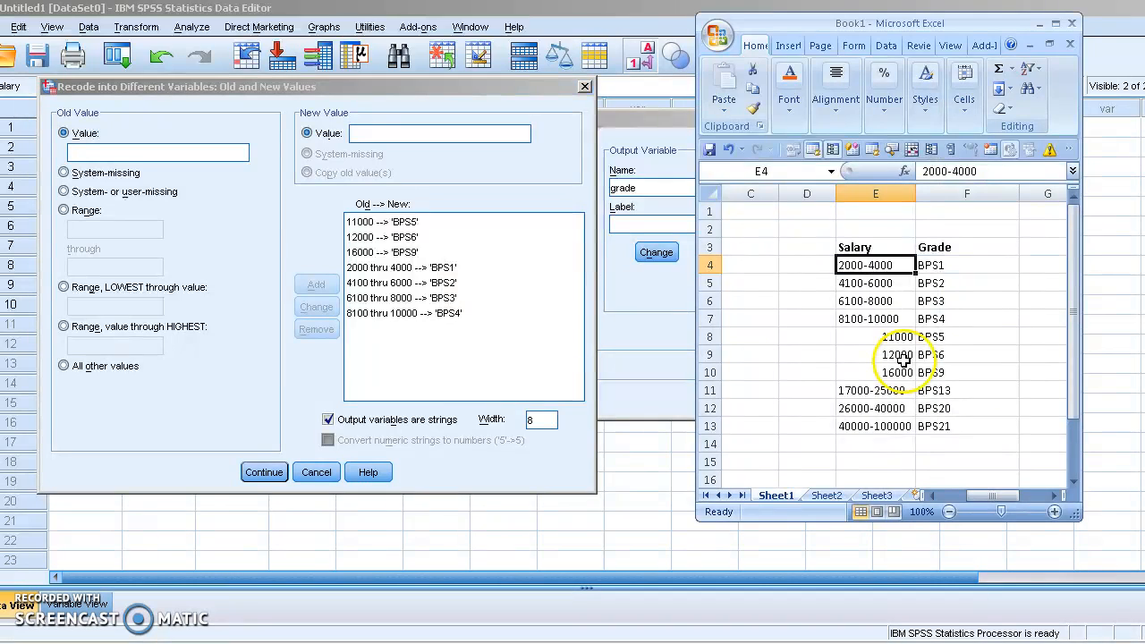
# Step: Add a range mapping of 17000 thru 25000 to BPS13
pyautogui.click(152, 255)
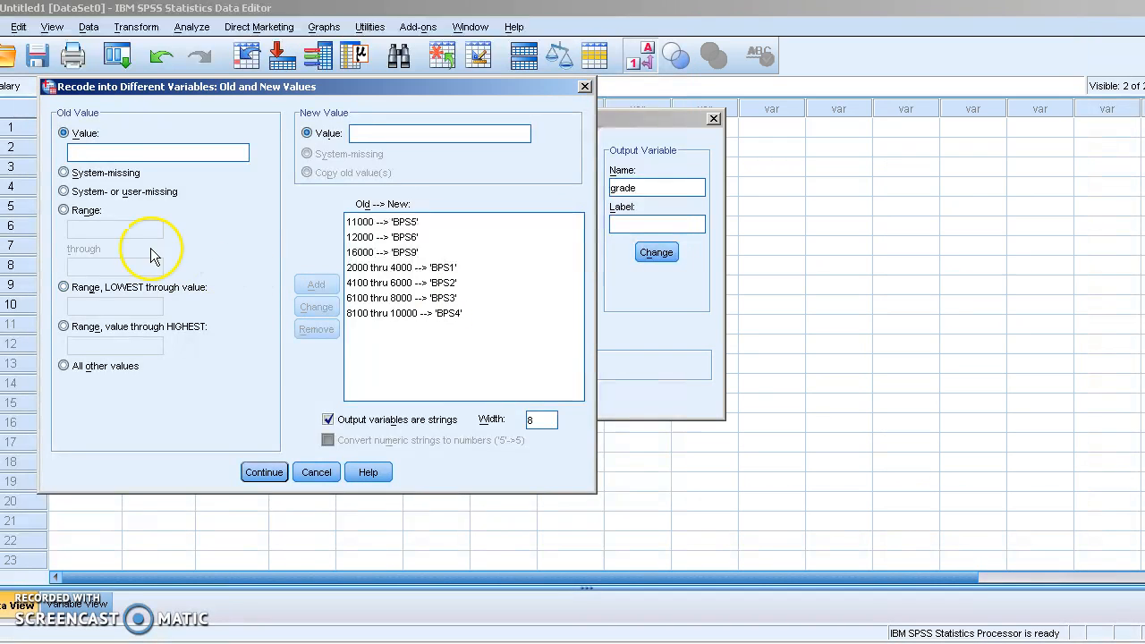
pyautogui.click(93, 233)
pyautogui.write('17000')
pyautogui.hotkey('alt', 'Tab')
pyautogui.click(211, 250)
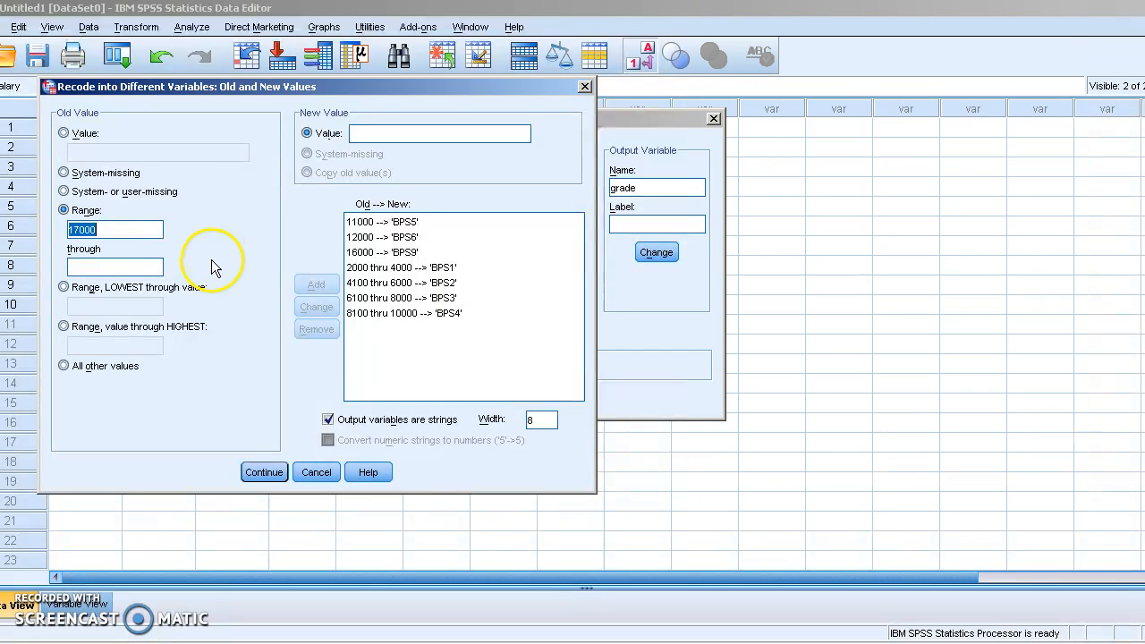
pyautogui.click(130, 267)
pyautogui.click(447, 135)
pyautogui.write('BPS')
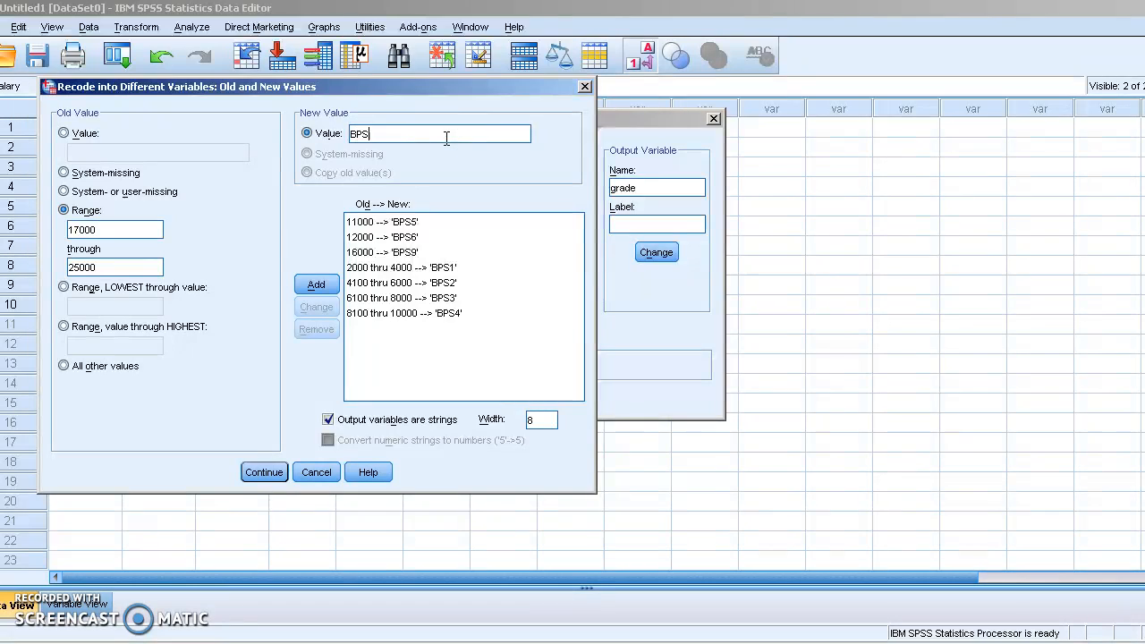
pyautogui.hotkey('alt', 'Tab')
# Step: Add a range mapping of 26000 thru 40000 to BPS20
pyautogui.hotkey('alt', 'Tab')
pyautogui.write('13')
pyautogui.click(305, 284)
pyautogui.click(98, 229)
pyautogui.hotkey('alt', 'Tab')
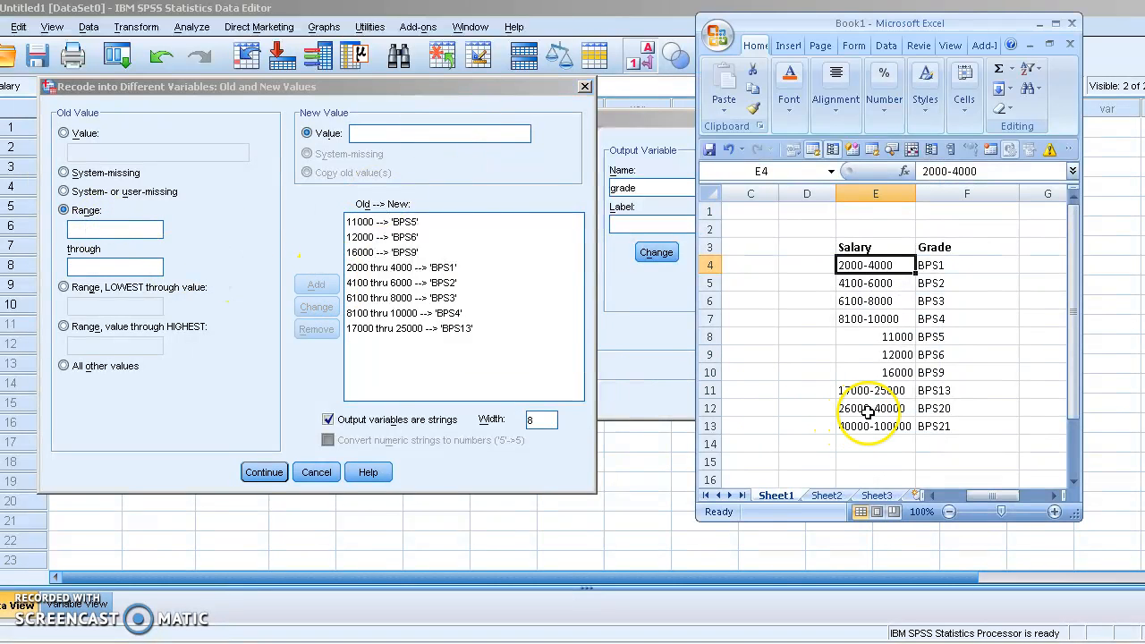
pyautogui.hotkey('alt', 'Tab')
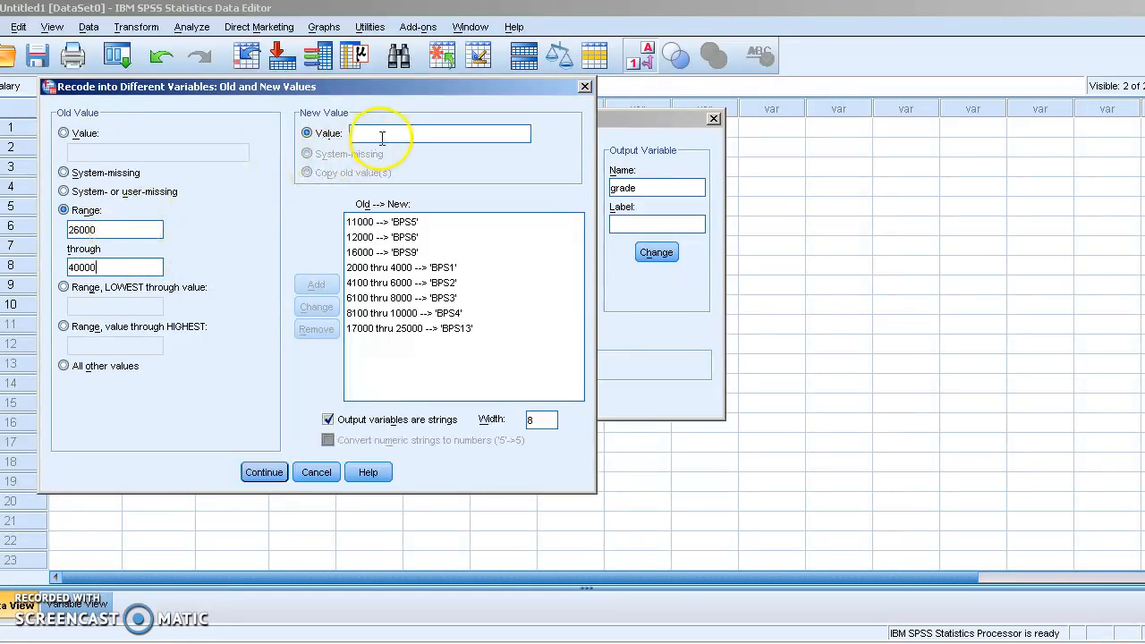
pyautogui.hotkey('alt', 'Tab')
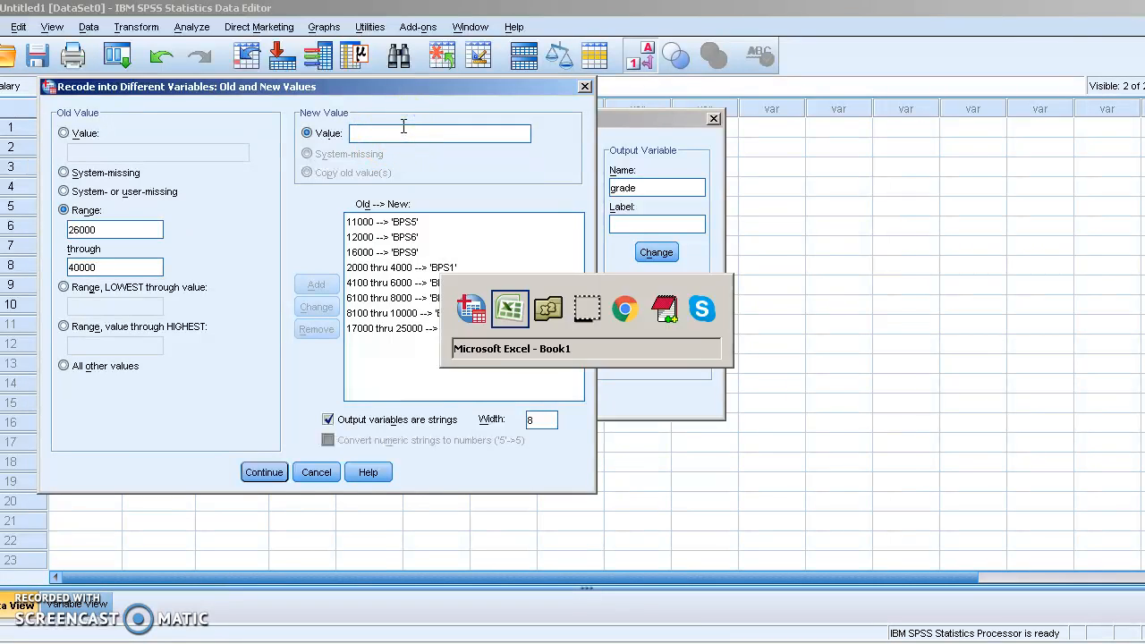
pyautogui.hotkey('alt', 'Tab')
pyautogui.click(404, 133)
pyautogui.write('BPS')
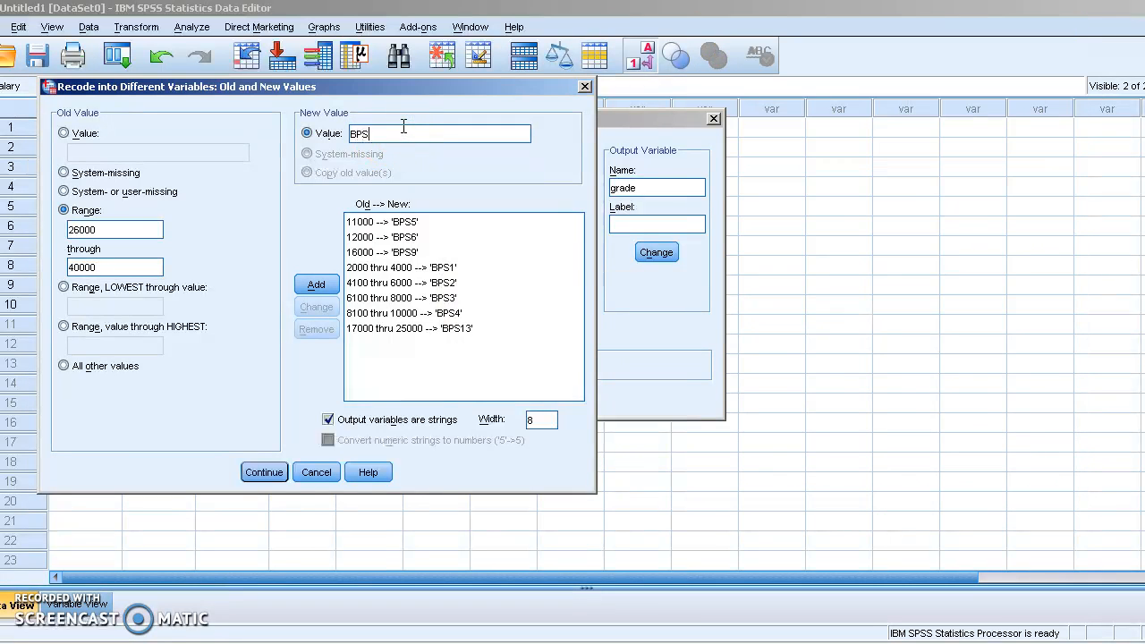
pyautogui.write('20')
pyautogui.click(316, 284)
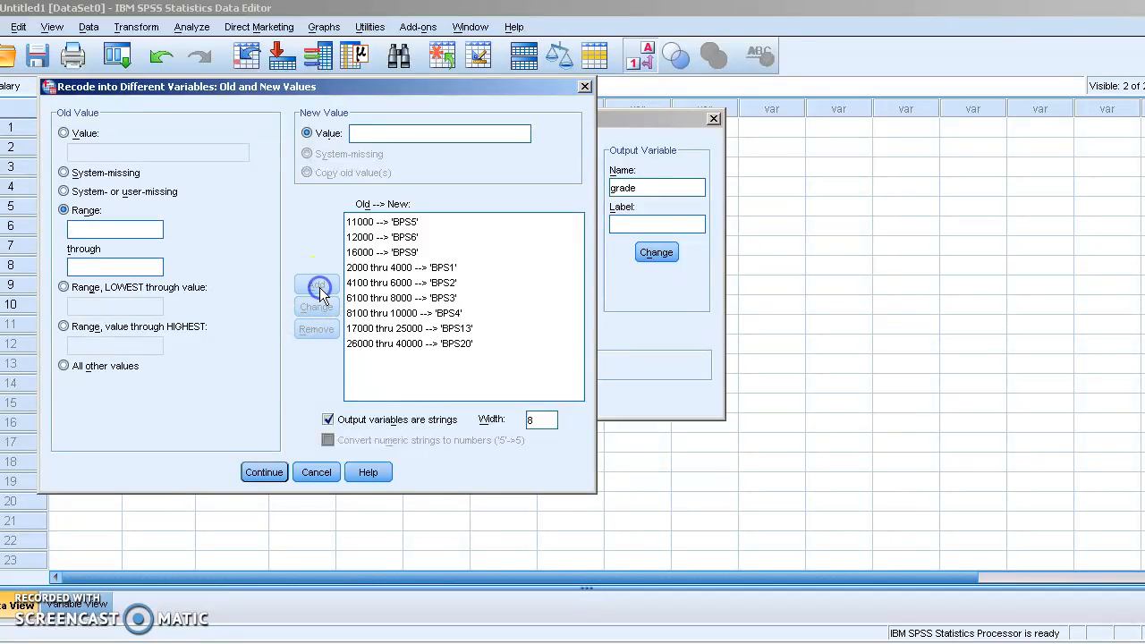
# Step: Add a range mapping of 40000 thru 100000 to BPS21
pyautogui.hotkey('alt', 'Tab')
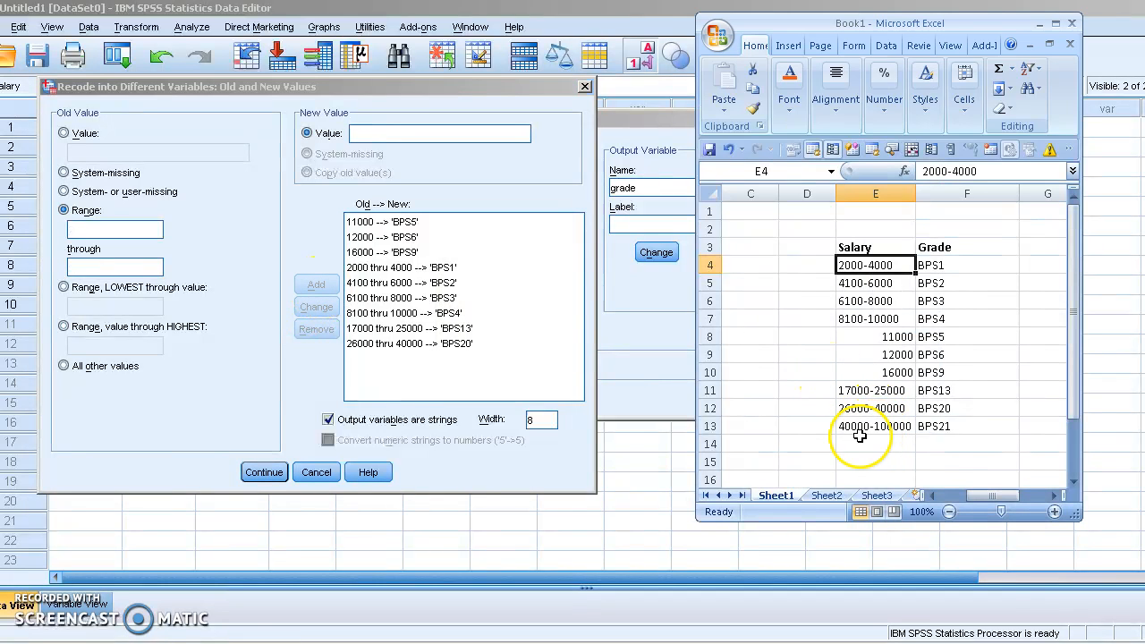
pyautogui.click(312, 382)
pyautogui.click(98, 233)
pyautogui.write('40000')
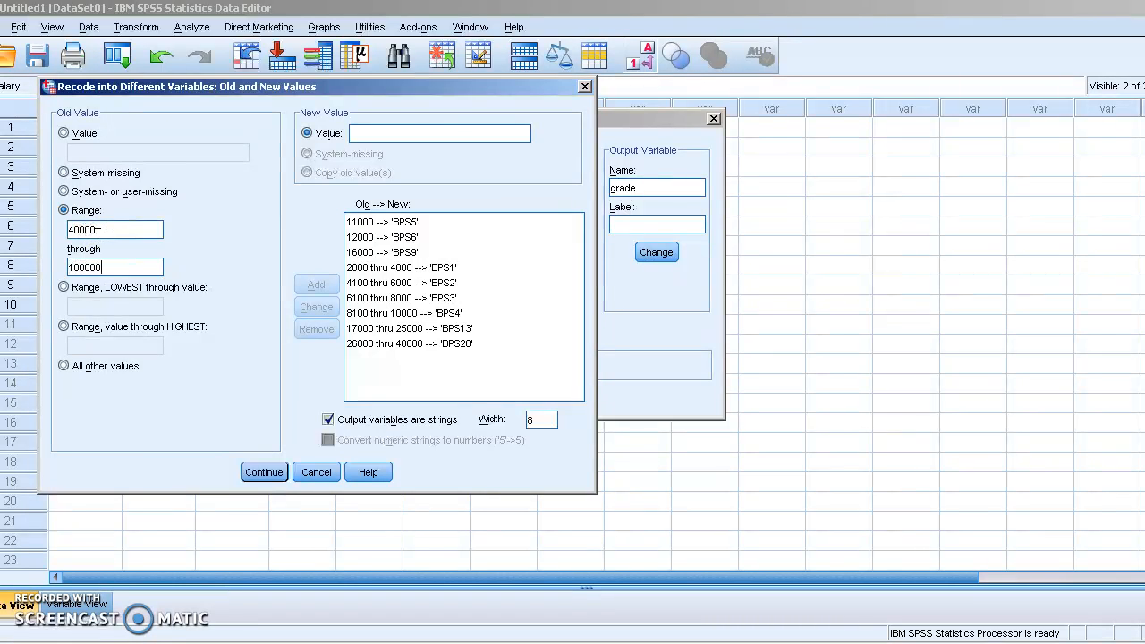
pyautogui.click(425, 136)
pyautogui.write('BPS21')
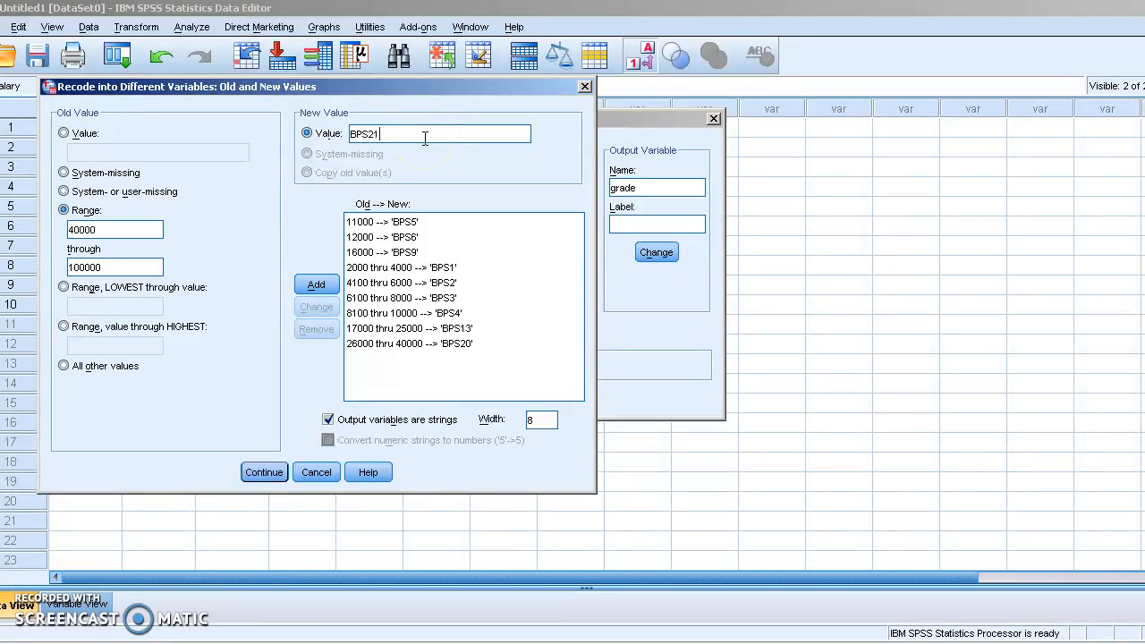
pyautogui.click(317, 284)
# Step: Compare the recode mappings against the Excel Salary and Grade table
pyautogui.hotkey('alt', 'Tab')
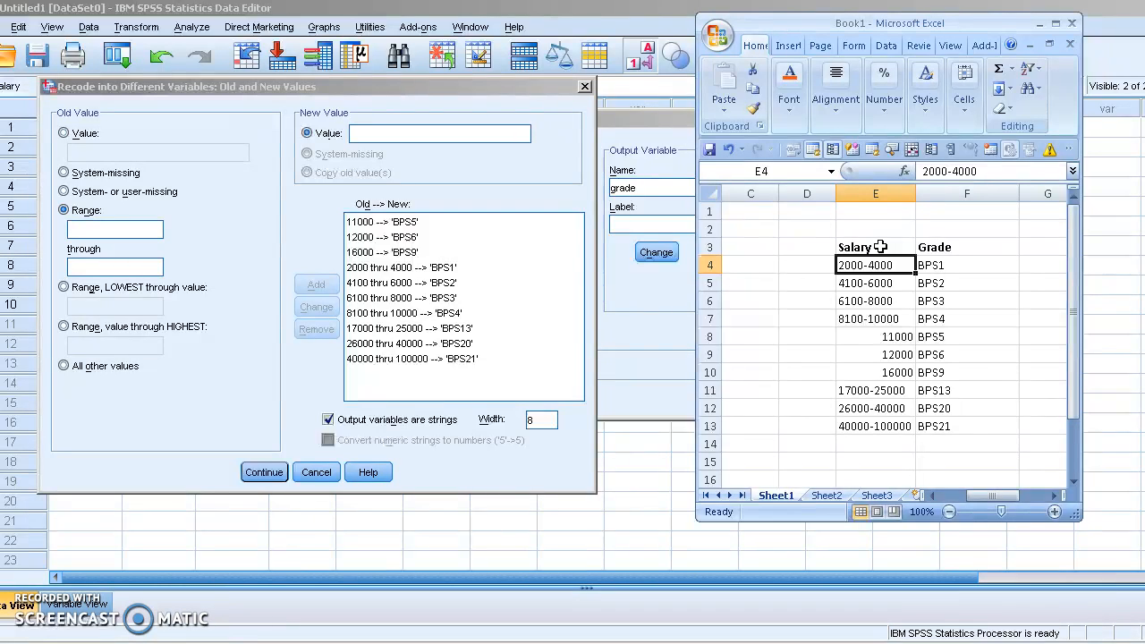
pyautogui.moveTo(880, 246); pyautogui.dragTo(880, 425)
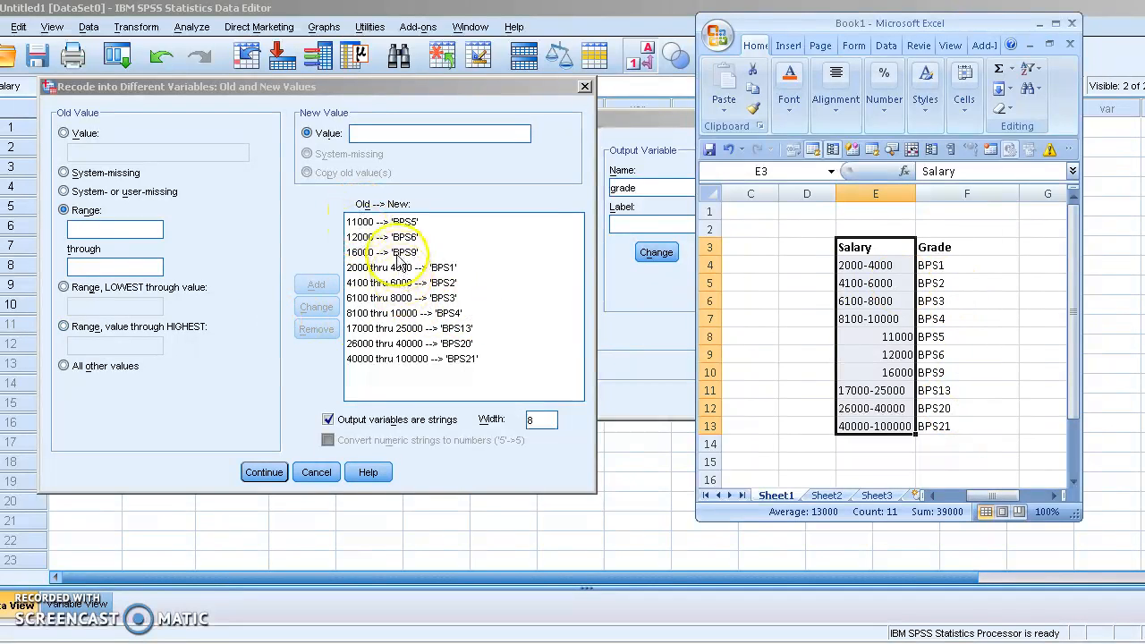
pyautogui.moveTo(926, 251); pyautogui.dragTo(889, 426)
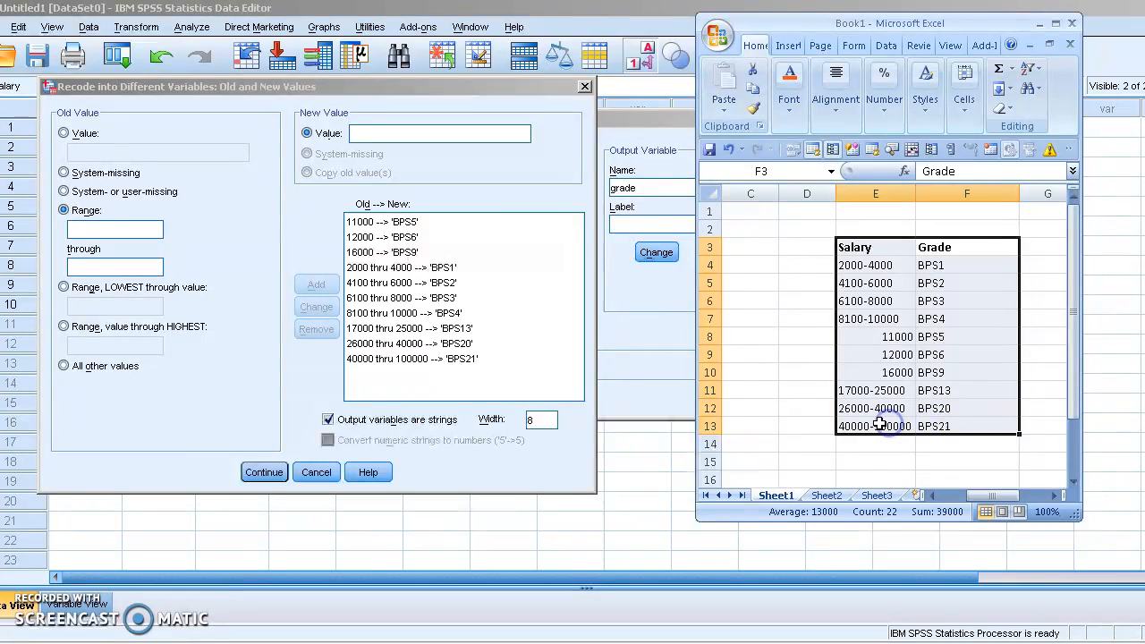
pyautogui.click(543, 361)
# Step: Accept the mappings and run the recode, then inspect the new grade column in the Data Editor
pyautogui.click(264, 475)
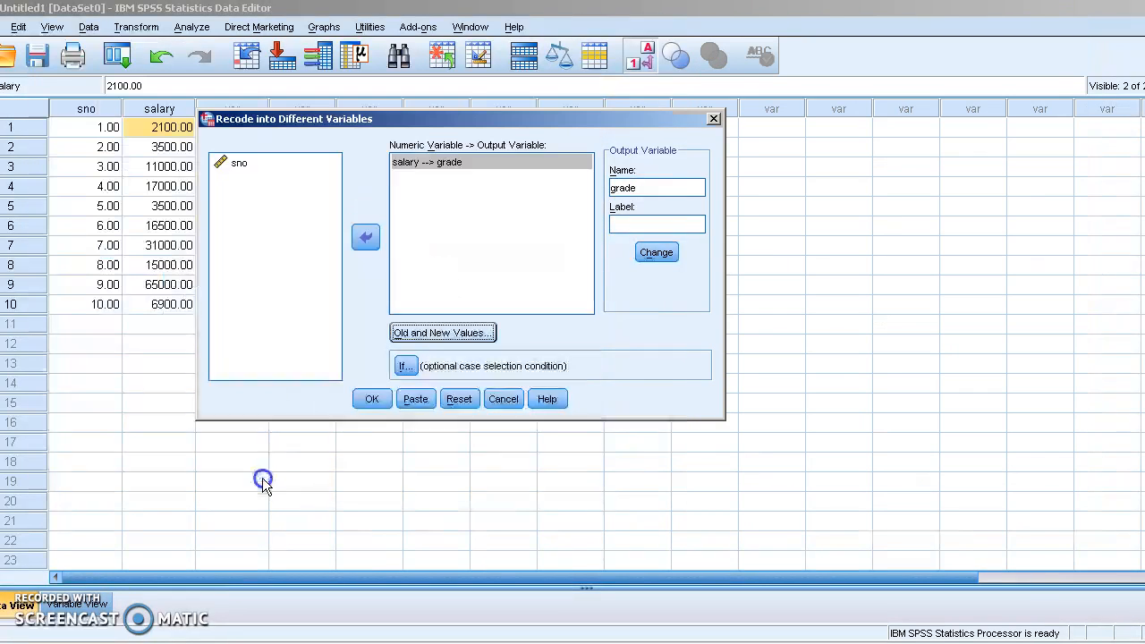
pyautogui.click(373, 399)
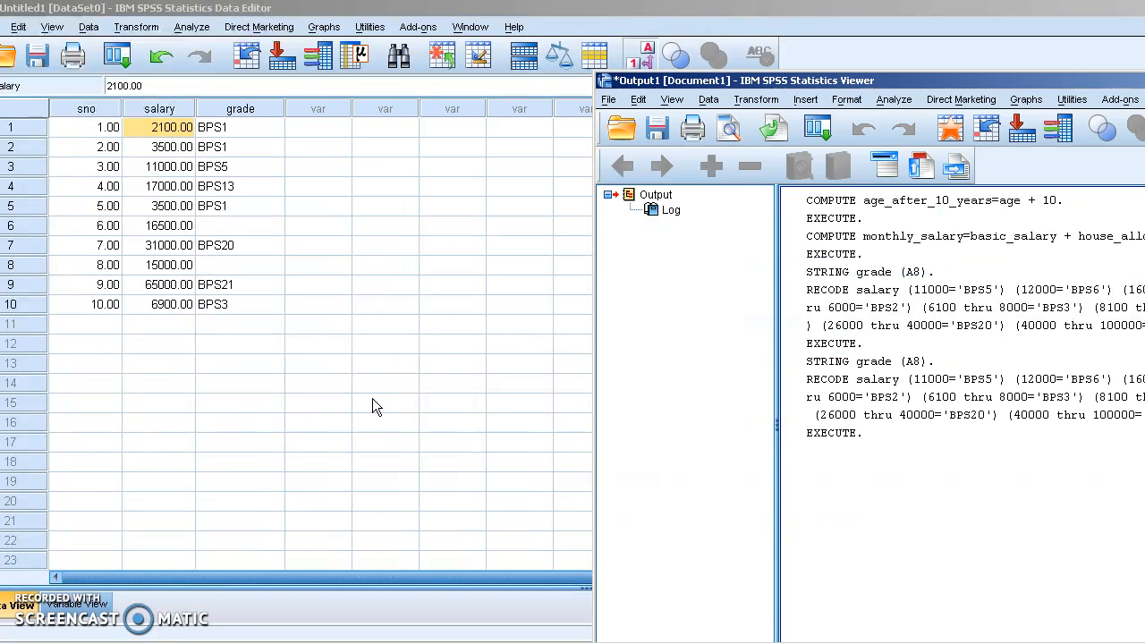
pyautogui.moveTo(713, 81); pyautogui.dragTo(733, 81)
pyautogui.click(355, 207)
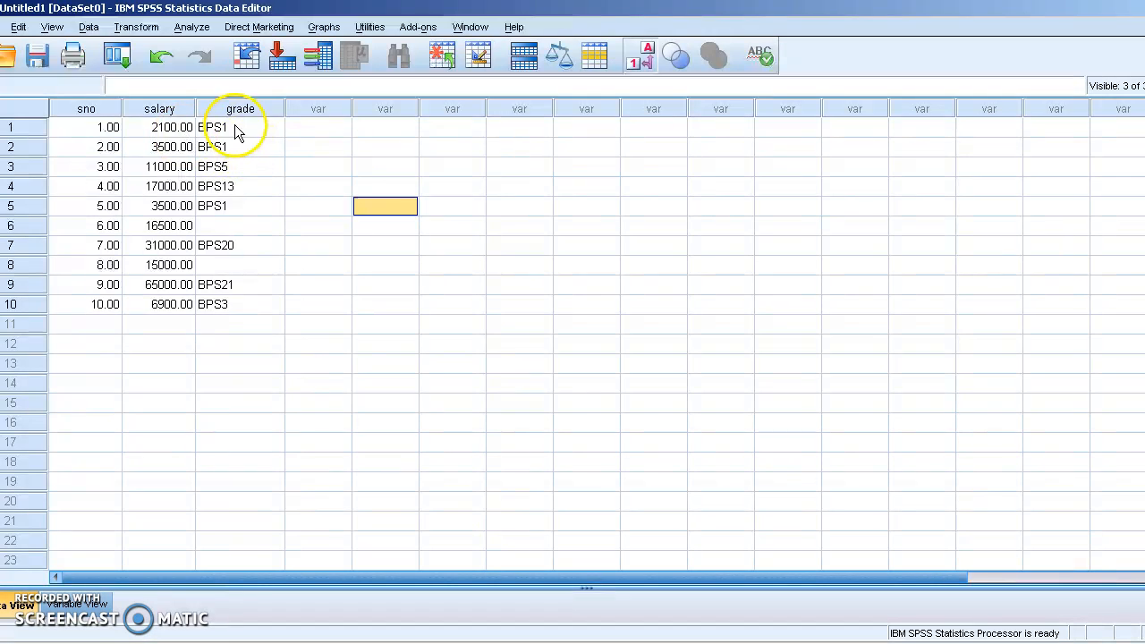
pyautogui.moveTo(236, 128); pyautogui.dragTo(236, 145)
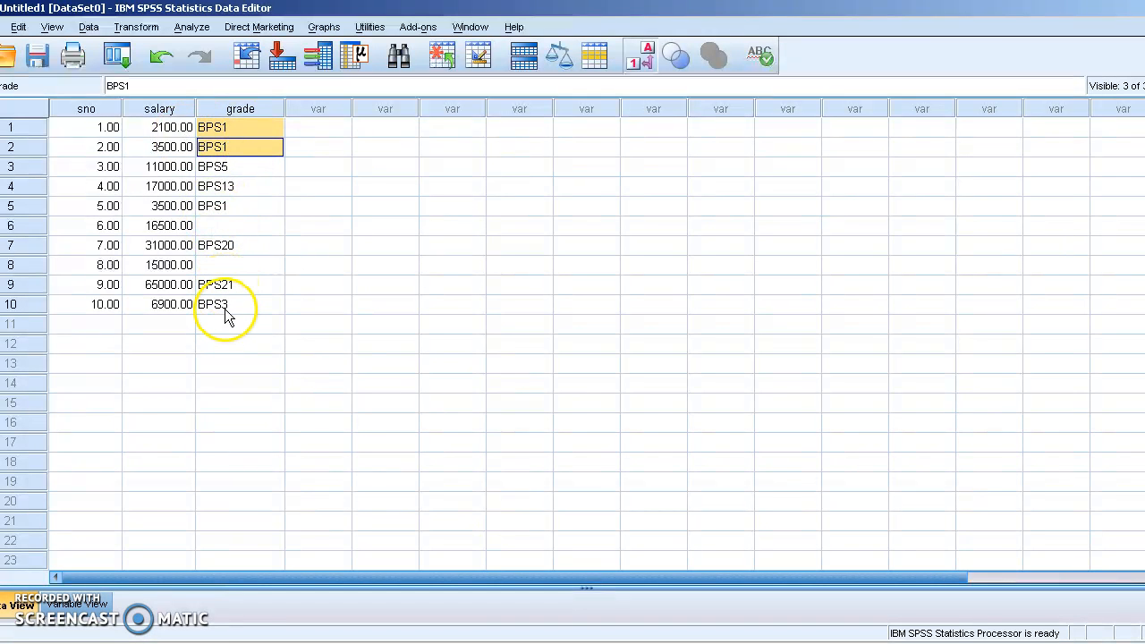
pyautogui.click(20, 226)
pyautogui.keyDown('ctrl'); pyautogui.click(21, 263); pyautogui.keyUp('ctrl')
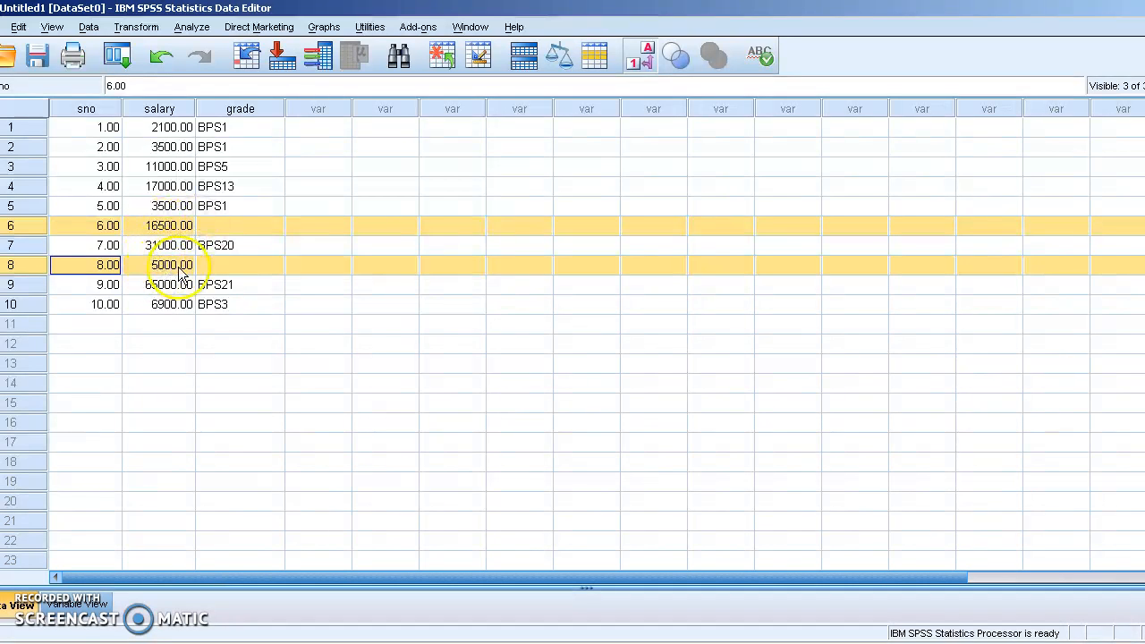
pyautogui.hotkey('alt', 'Tab')
pyautogui.hotkey('alt', 'Tab')
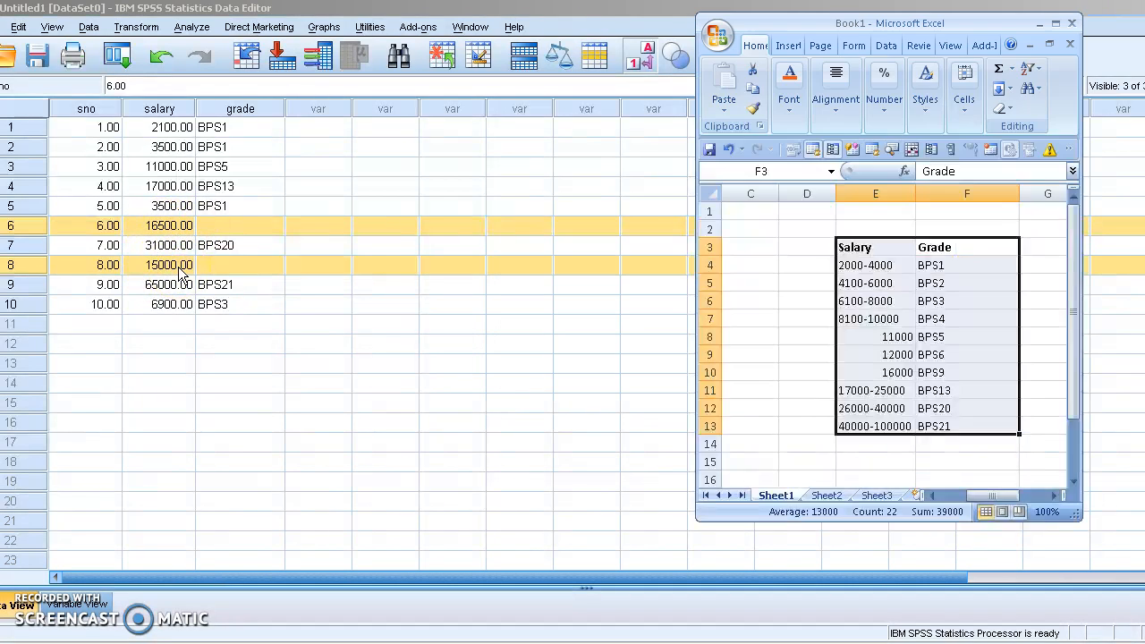
pyautogui.click(917, 360)
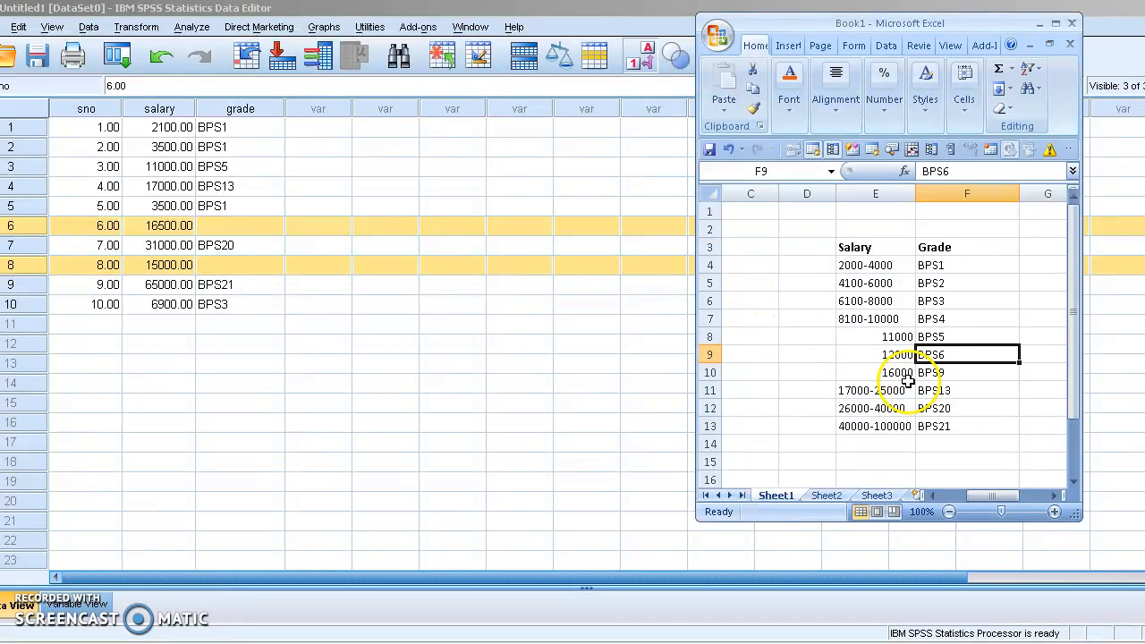
pyautogui.click(907, 376)
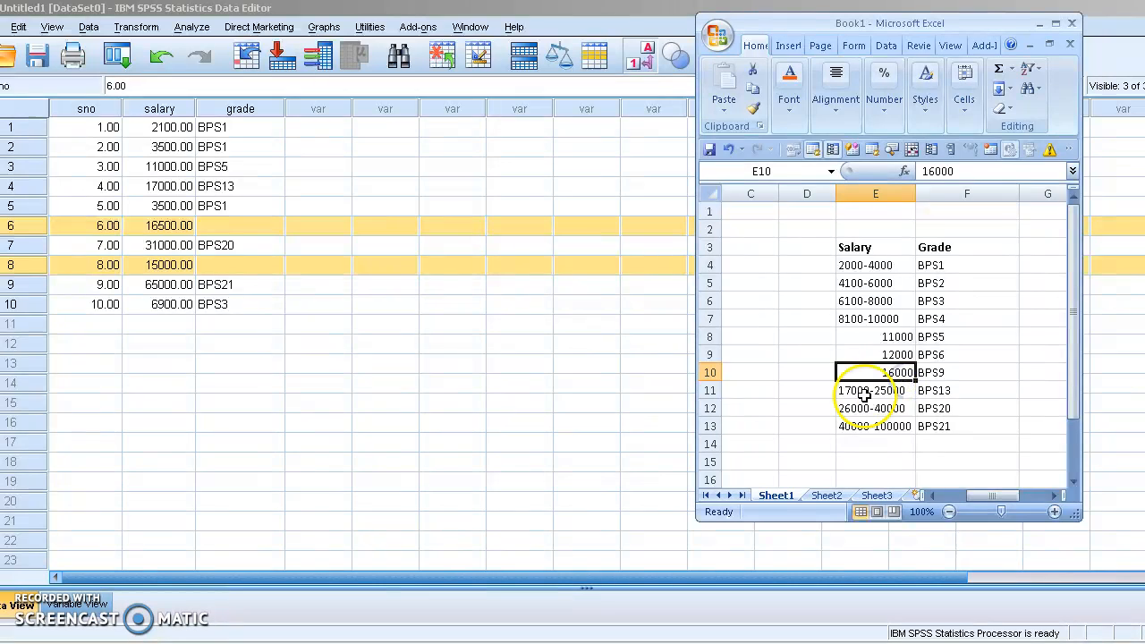
pyautogui.moveTo(911, 374); pyautogui.dragTo(930, 372)
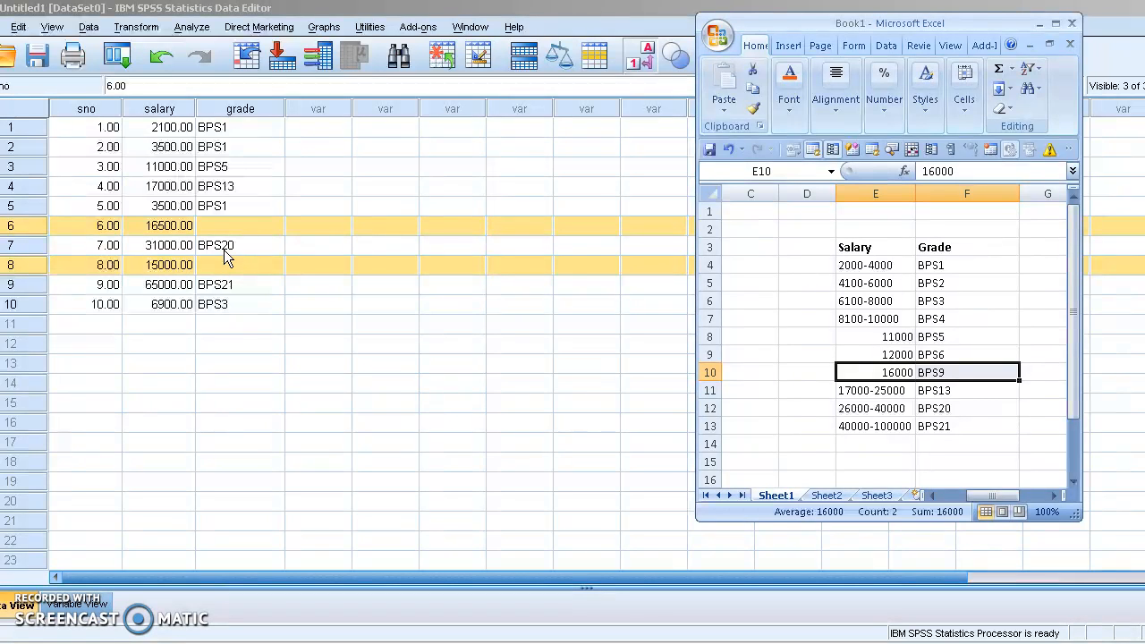
pyautogui.click(233, 128)
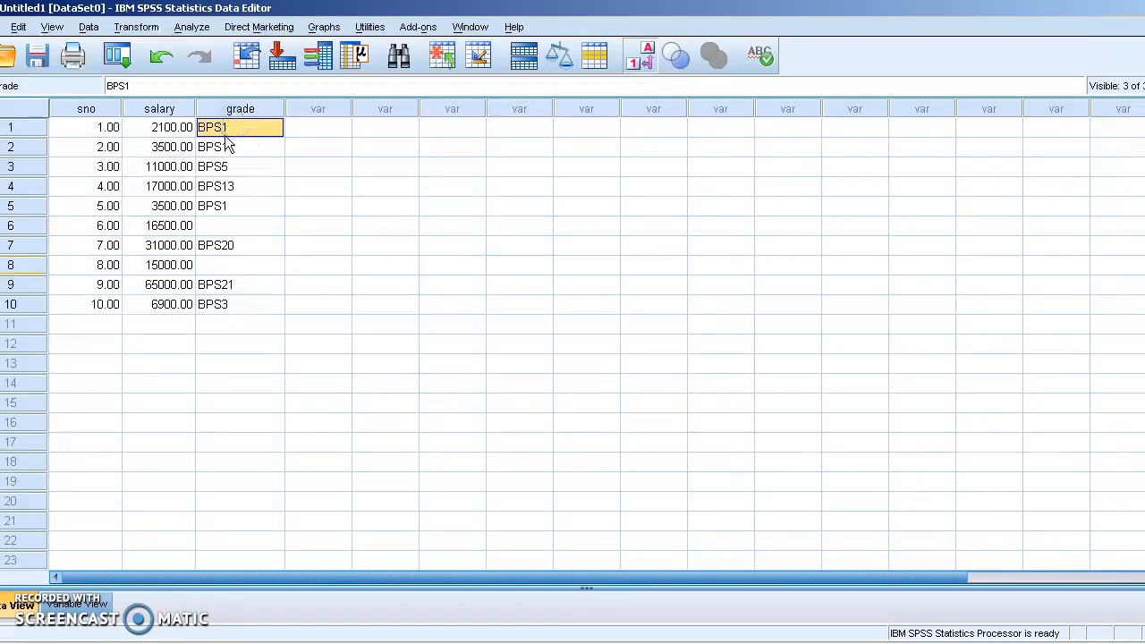